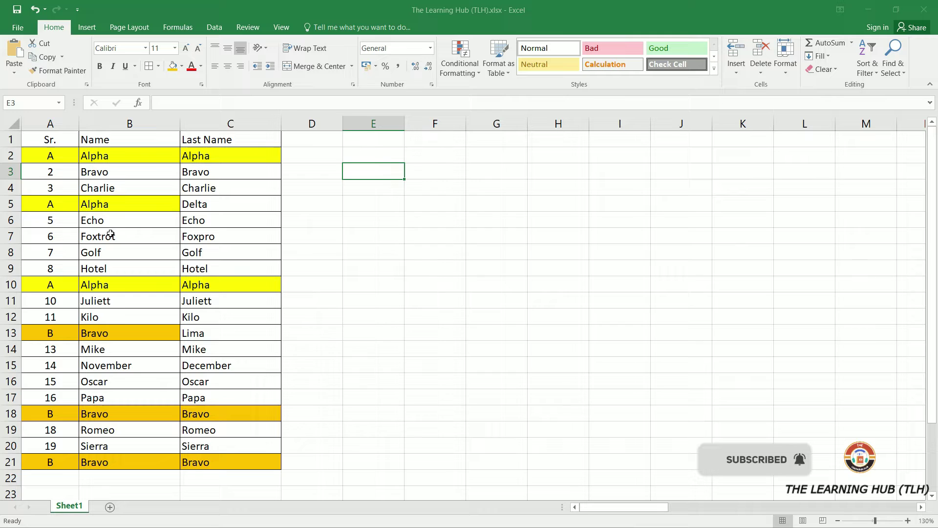
Highlight duplicate values in the Sr. column range A1:A21 with Light Red Fill with Dark Red Text
{"action": "key", "text": "ctrl+Home"}
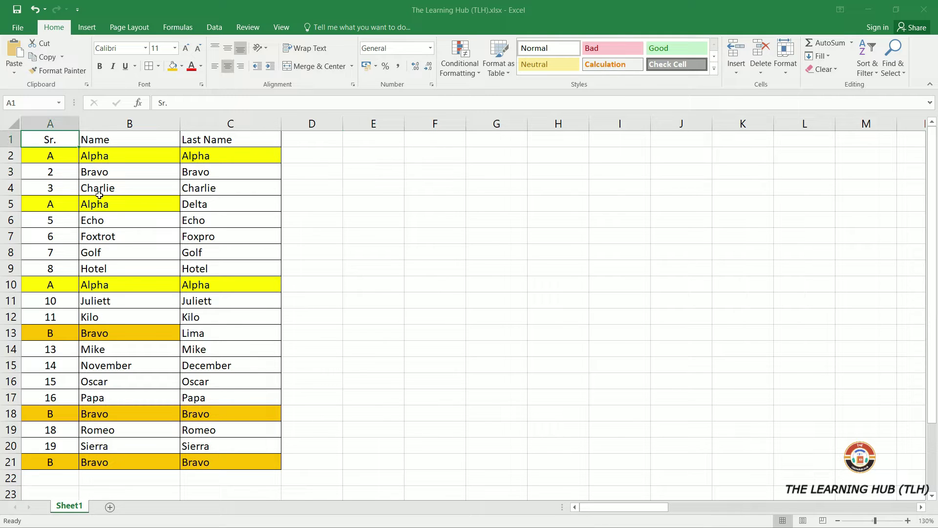
{"action": "left_click_drag", "start_coordinate": [47, 134], "coordinate": [49, 462]}
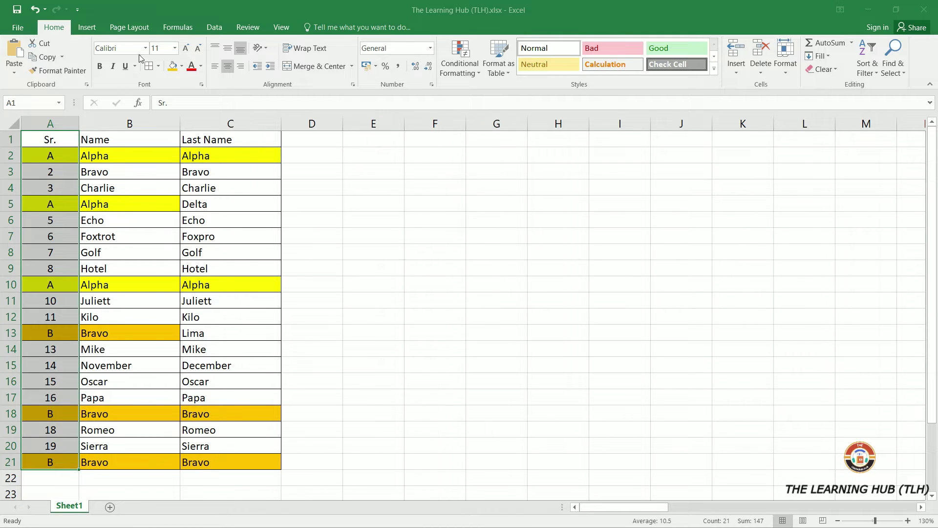
{"action": "left_click", "coordinate": [456, 72]}
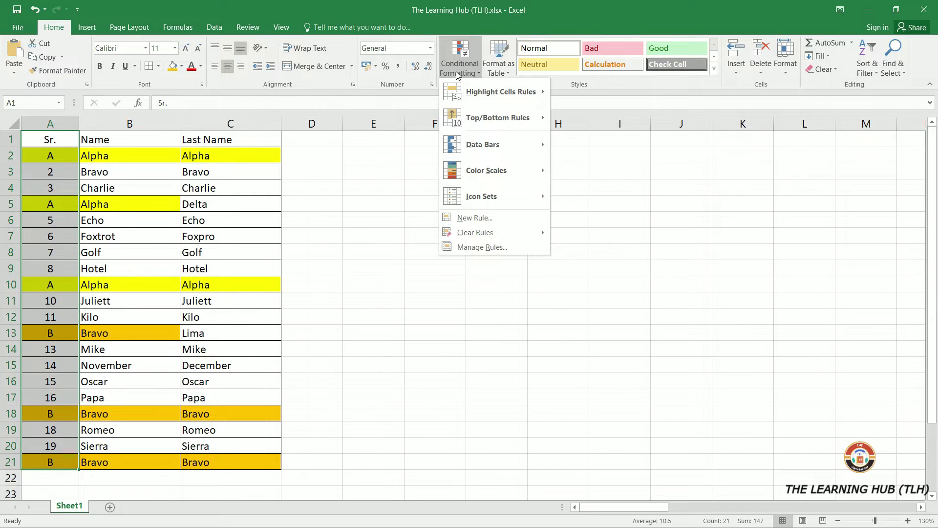
{"action": "mouse_move", "coordinate": [478, 95]}
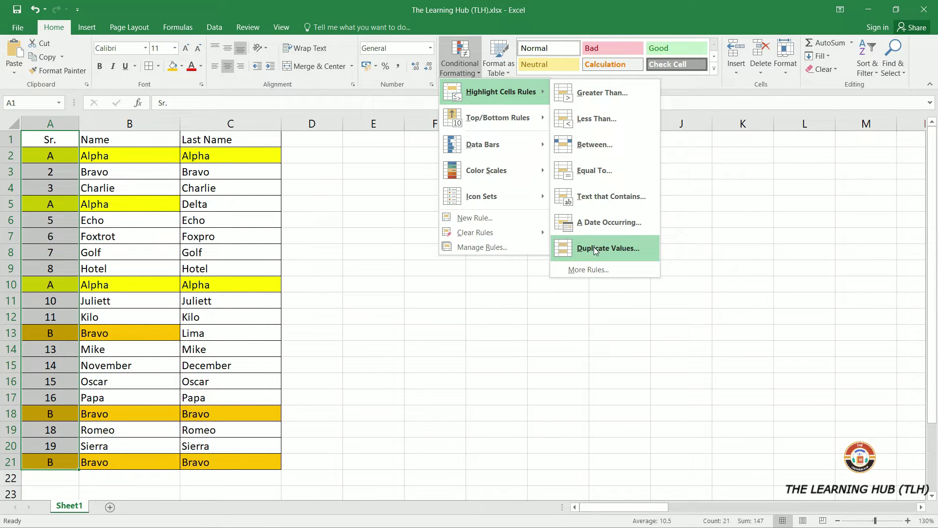
{"action": "left_click", "coordinate": [610, 249]}
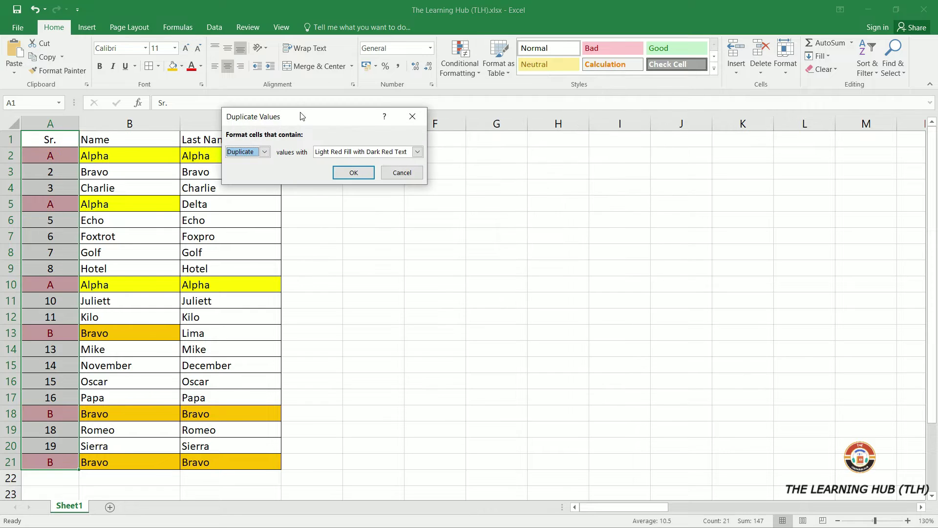
{"action": "left_click_drag", "start_coordinate": [300, 116], "coordinate": [539, 150]}
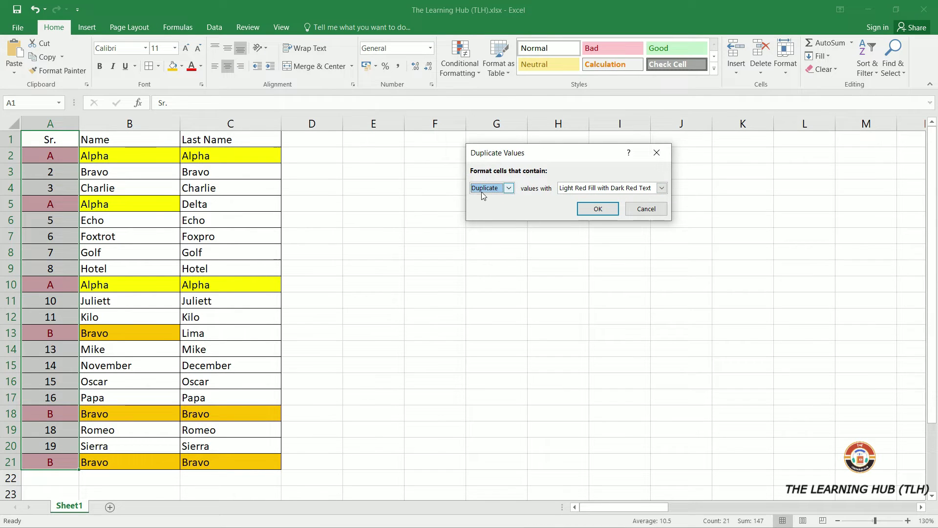
{"action": "left_click", "coordinate": [596, 208]}
{"action": "left_click", "coordinate": [435, 251]}
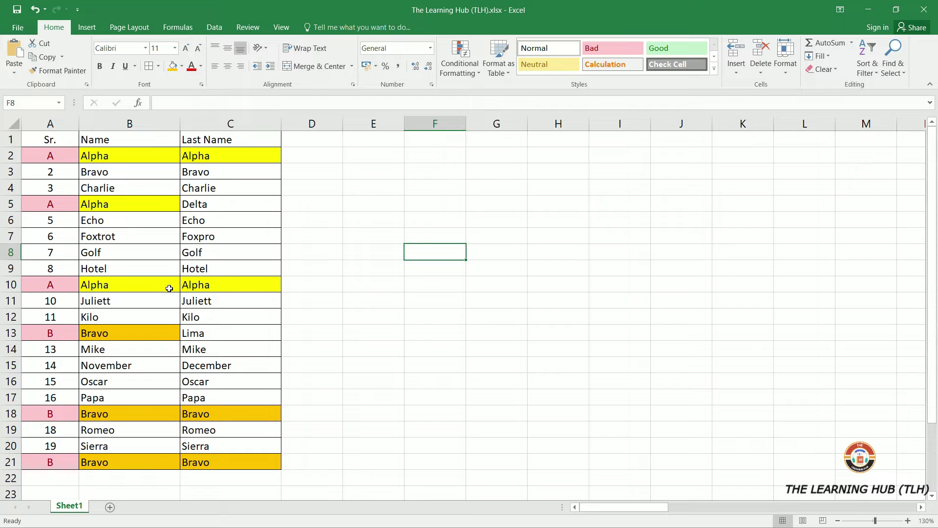
Clear the conditional formatting rules from the cells of column A only
{"action": "left_click", "coordinate": [57, 235]}
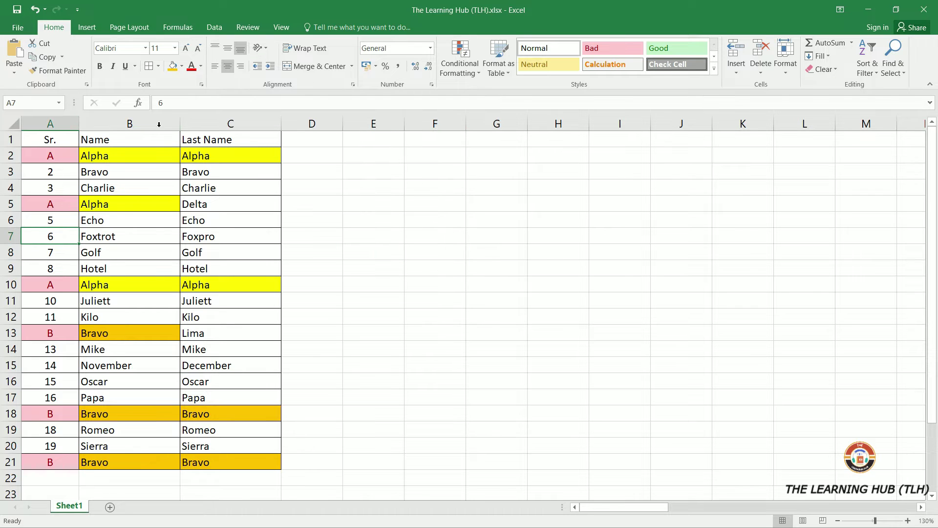
{"action": "left_click", "coordinate": [52, 124]}
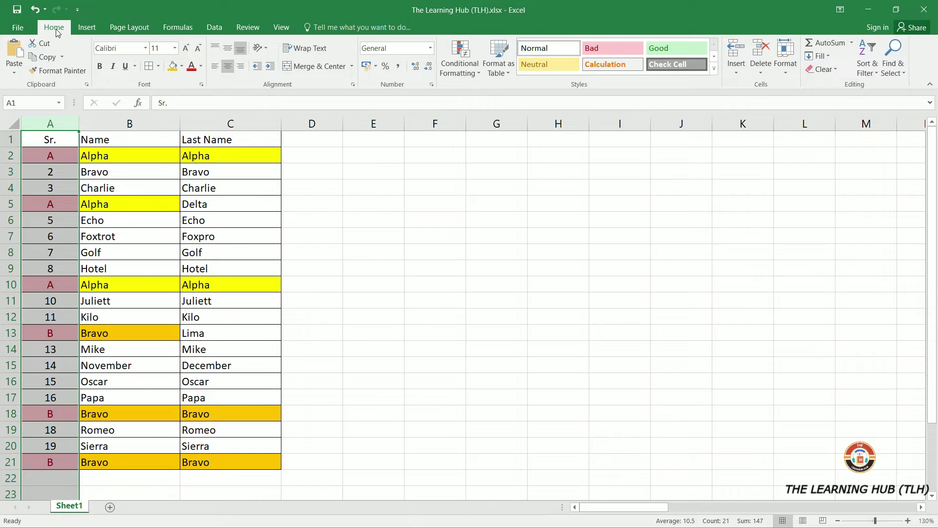
{"action": "left_click", "coordinate": [459, 62]}
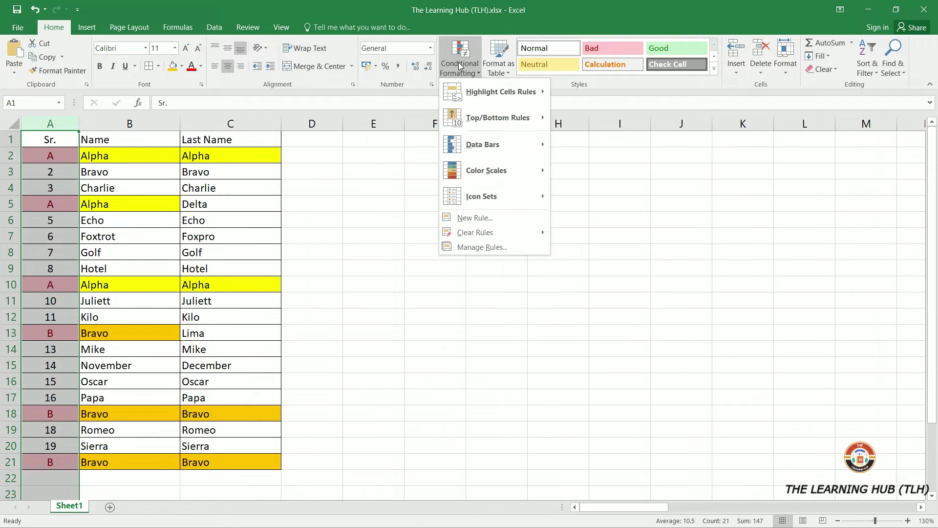
{"action": "mouse_move", "coordinate": [483, 236]}
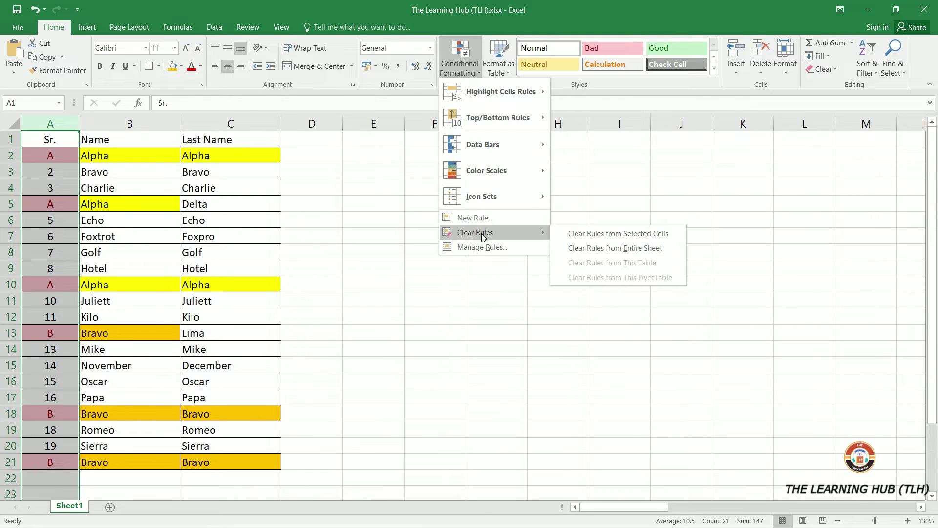
{"action": "left_click", "coordinate": [605, 235]}
{"action": "left_click", "coordinate": [414, 318]}
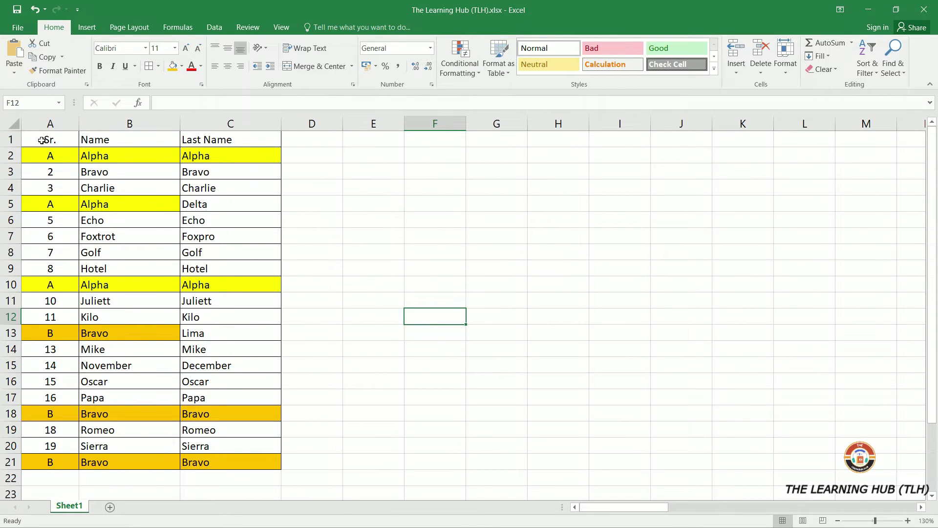
Highlight duplicate values across the Sr. and Name columns, A1:B21, with Light Red Fill with Dark Red Text
{"action": "left_click_drag", "start_coordinate": [43, 140], "coordinate": [94, 462]}
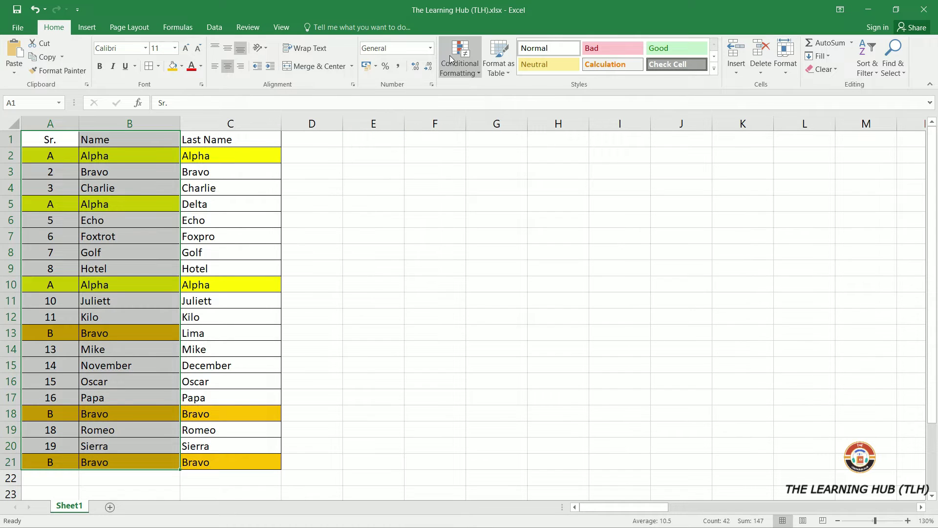
{"action": "left_click", "coordinate": [457, 67]}
{"action": "mouse_move", "coordinate": [508, 93]}
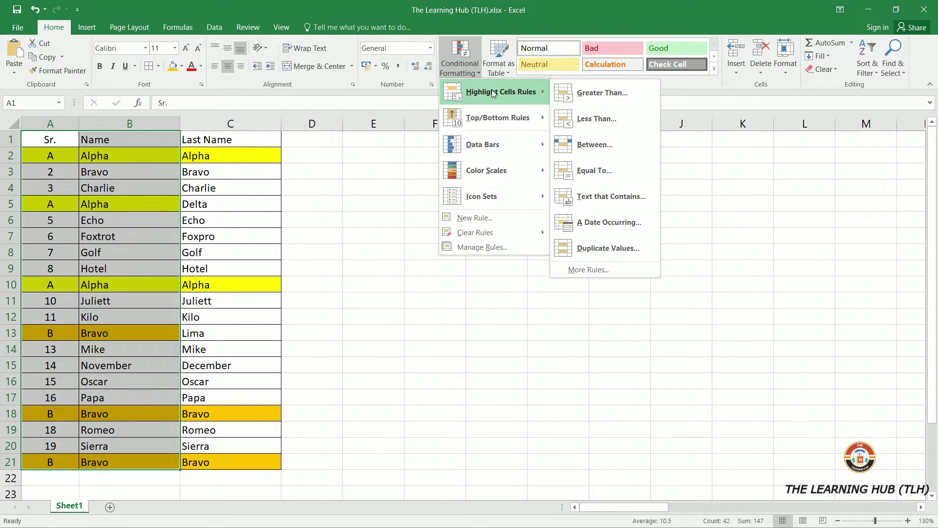
{"action": "left_click", "coordinate": [610, 248]}
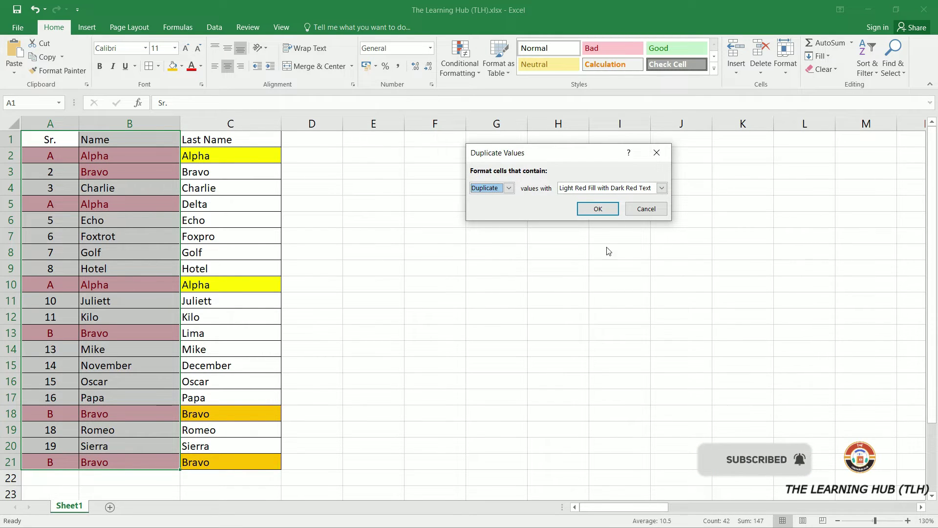
{"action": "left_click", "coordinate": [588, 208]}
{"action": "left_click", "coordinate": [509, 216]}
{"action": "left_click", "coordinate": [127, 317]}
{"action": "left_click_drag", "start_coordinate": [43, 139], "coordinate": [99, 461]}
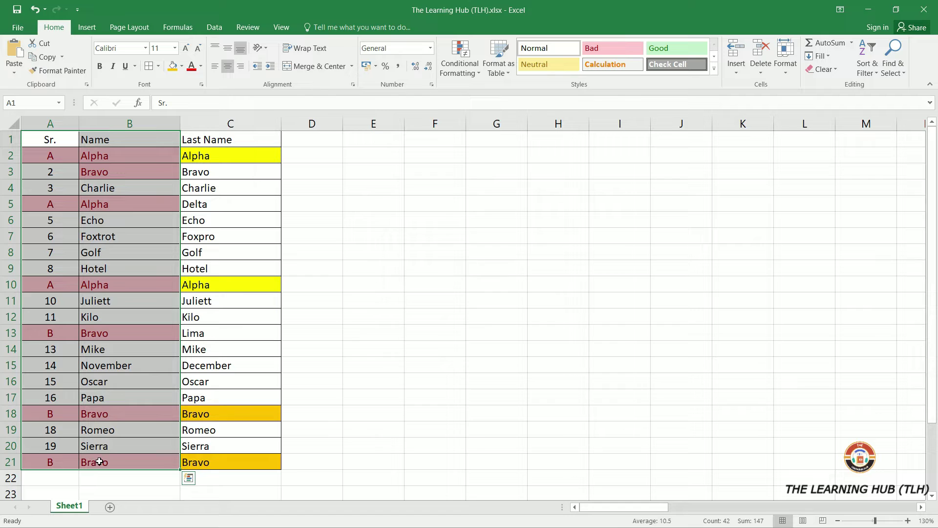
{"action": "left_click", "coordinate": [130, 429]}
{"action": "left_click", "coordinate": [49, 220]}
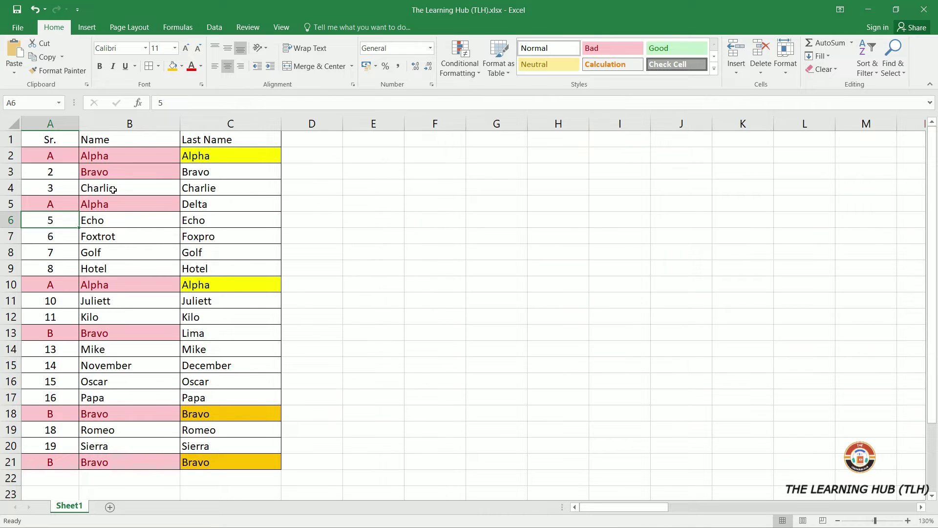
Clear the conditional formatting rules covering the Sr. and Name columns from the entire sheet
{"action": "left_click", "coordinate": [447, 71]}
{"action": "mouse_move", "coordinate": [498, 233]}
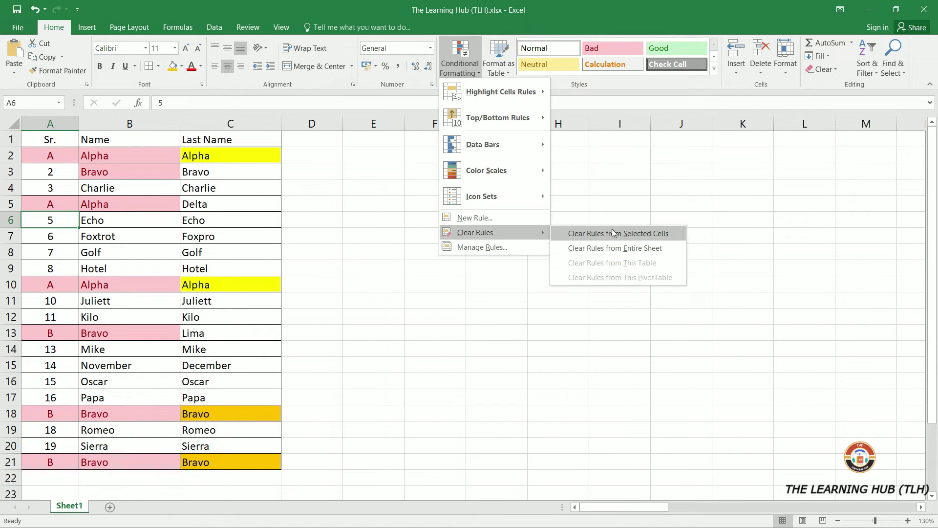
{"action": "left_click", "coordinate": [609, 248]}
{"action": "left_click", "coordinate": [530, 319]}
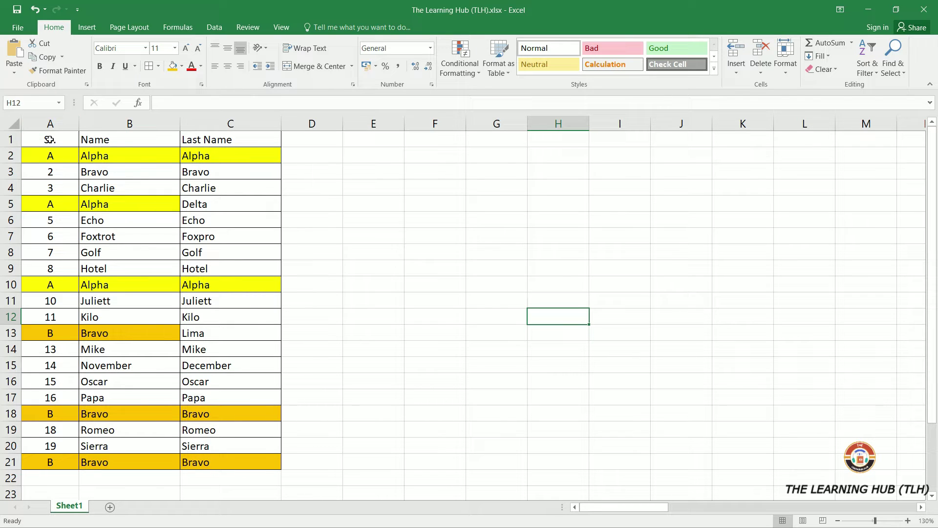
Highlight duplicate values across the whole table, A1:C21, with Light Red Fill with Dark Red Text
{"action": "left_click", "coordinate": [76, 140]}
{"action": "left_click_drag", "start_coordinate": [82, 140], "coordinate": [224, 459]}
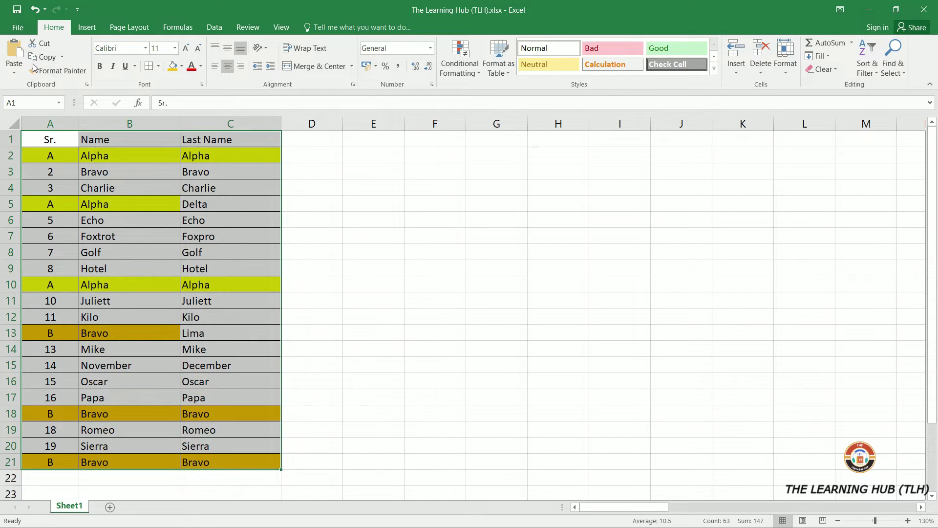
{"action": "left_click", "coordinate": [444, 72]}
{"action": "mouse_move", "coordinate": [467, 91]}
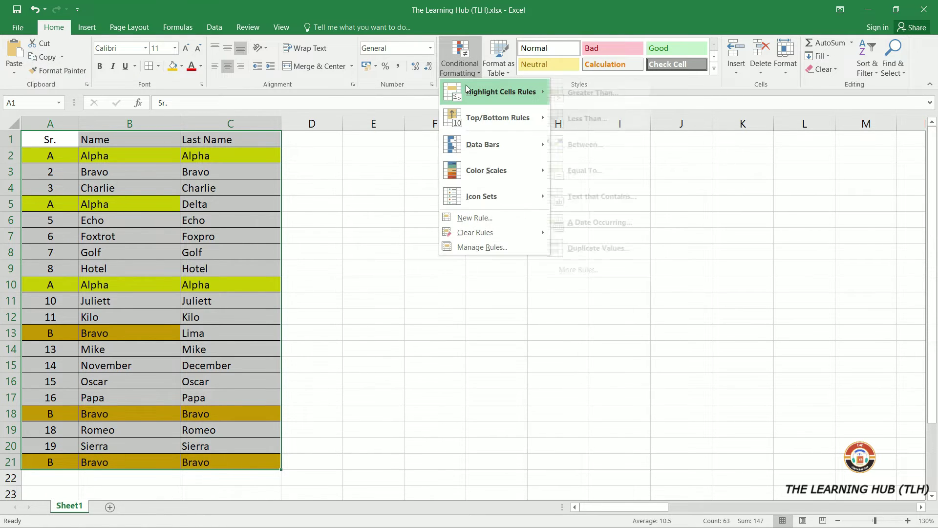
{"action": "left_click", "coordinate": [606, 248]}
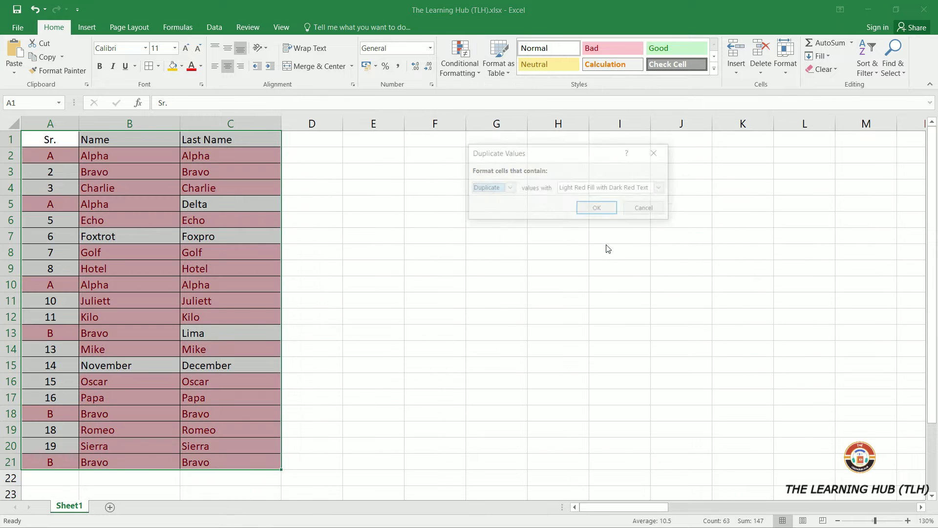
{"action": "left_click", "coordinate": [598, 210]}
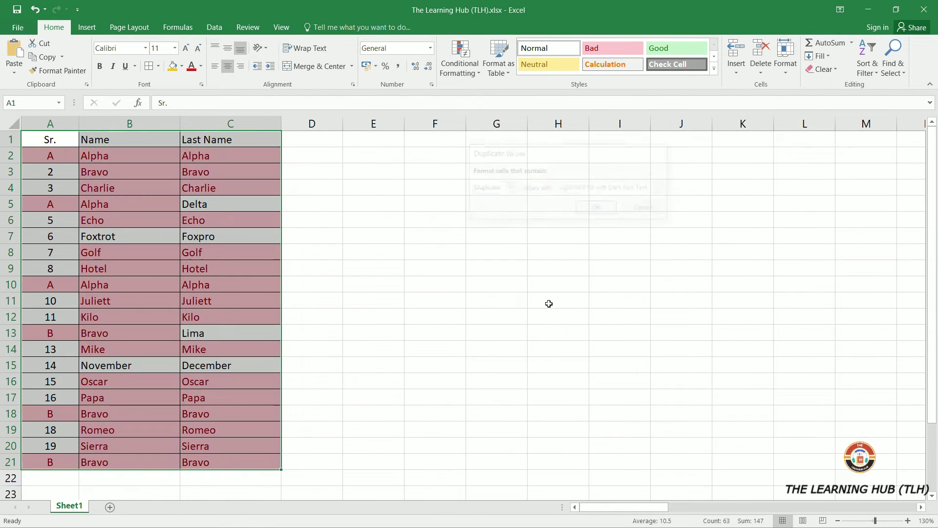
{"action": "left_click", "coordinate": [446, 412]}
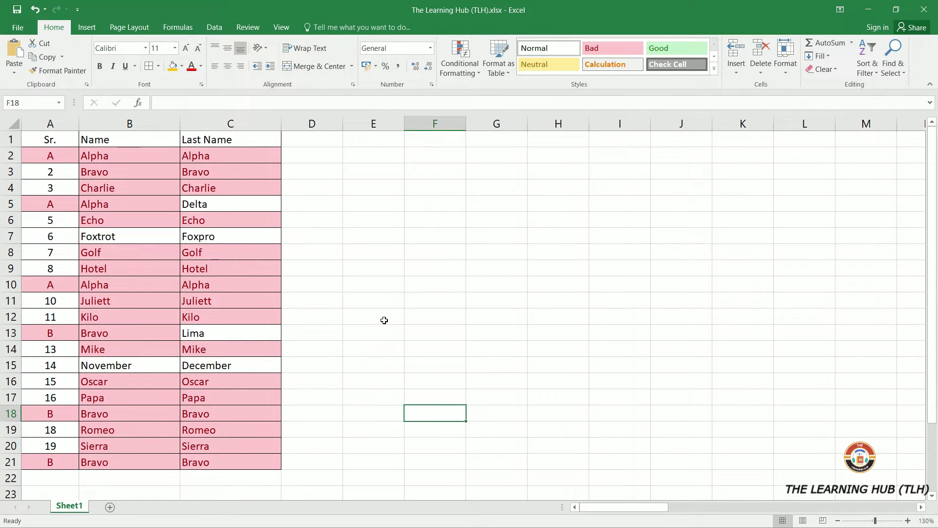
Examine the unhighlighted entries in the Name and Last Name columns in rows 5, 7, 13 and 15
{"action": "left_click_drag", "start_coordinate": [50, 139], "coordinate": [246, 463]}
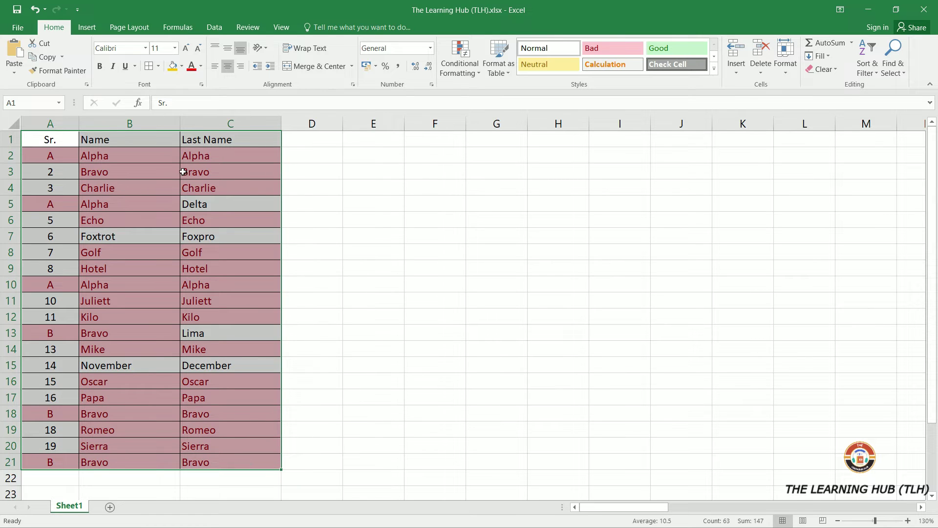
{"action": "left_click", "coordinate": [223, 205]}
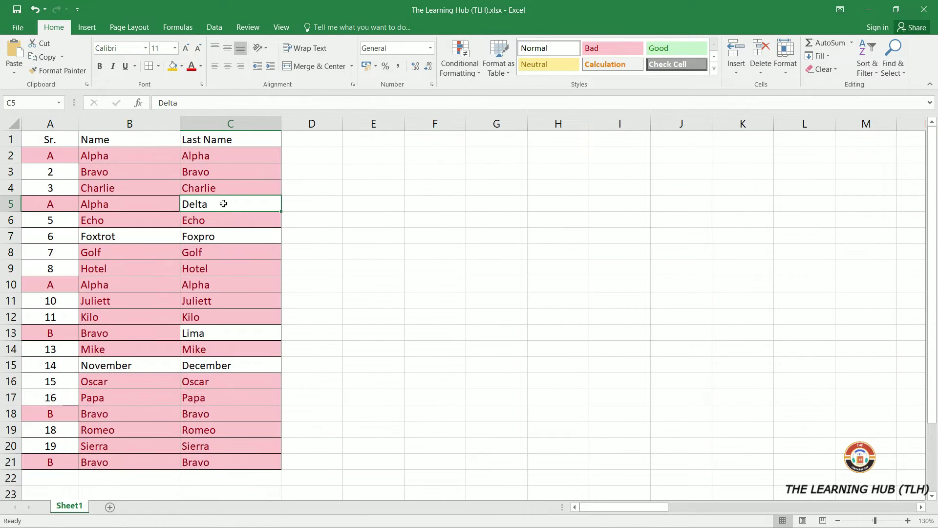
{"action": "left_click", "coordinate": [110, 241]}
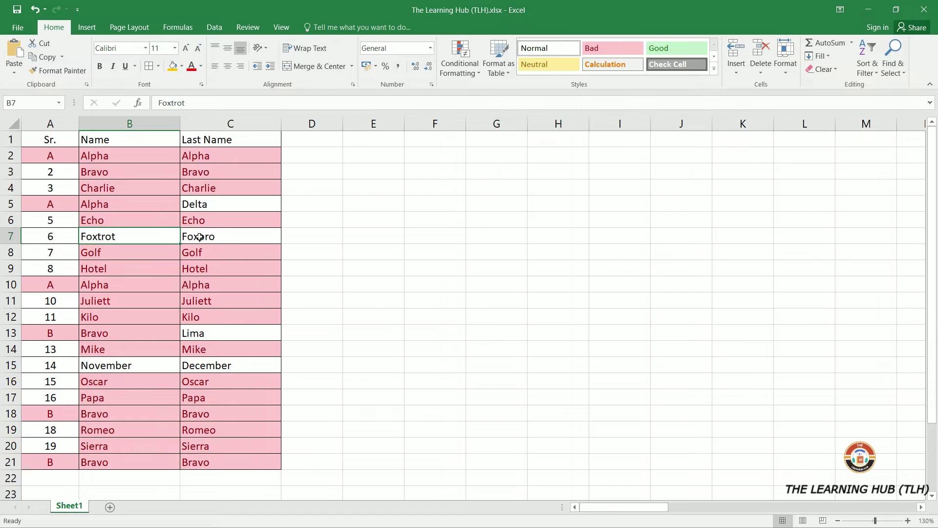
{"action": "left_click", "coordinate": [218, 236]}
{"action": "left_click", "coordinate": [214, 334]}
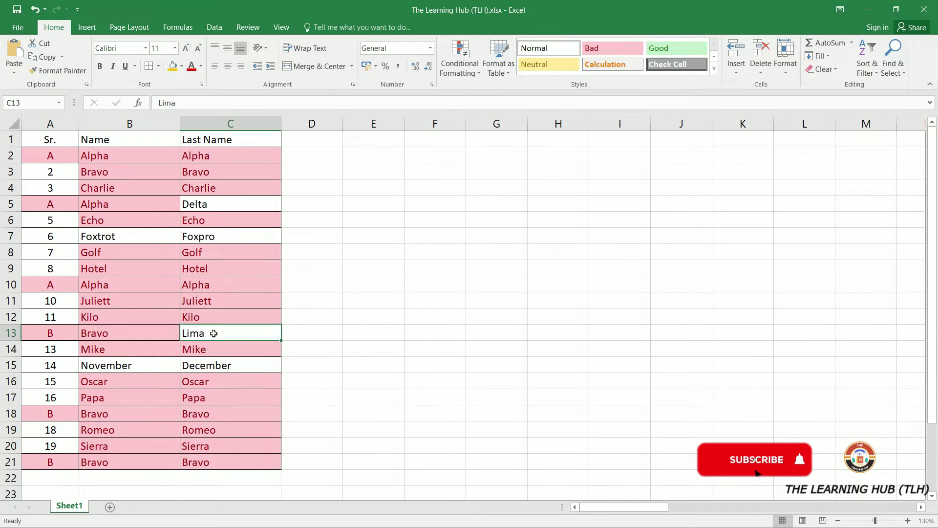
{"action": "left_click", "coordinate": [149, 365]}
{"action": "left_click", "coordinate": [230, 366]}
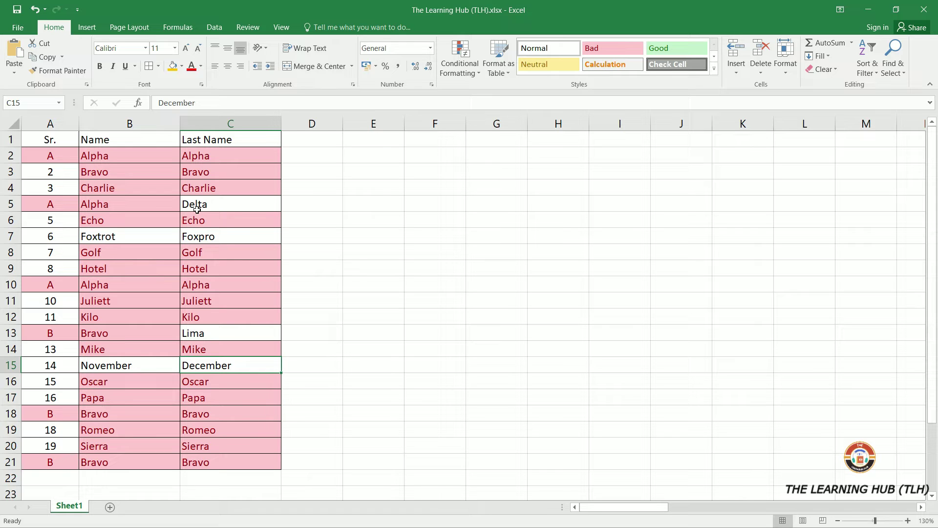
Compare the highlighted Name and Last Name pairs in rows such as 3, 4, 8, 9 and 17
{"action": "left_click", "coordinate": [160, 155]}
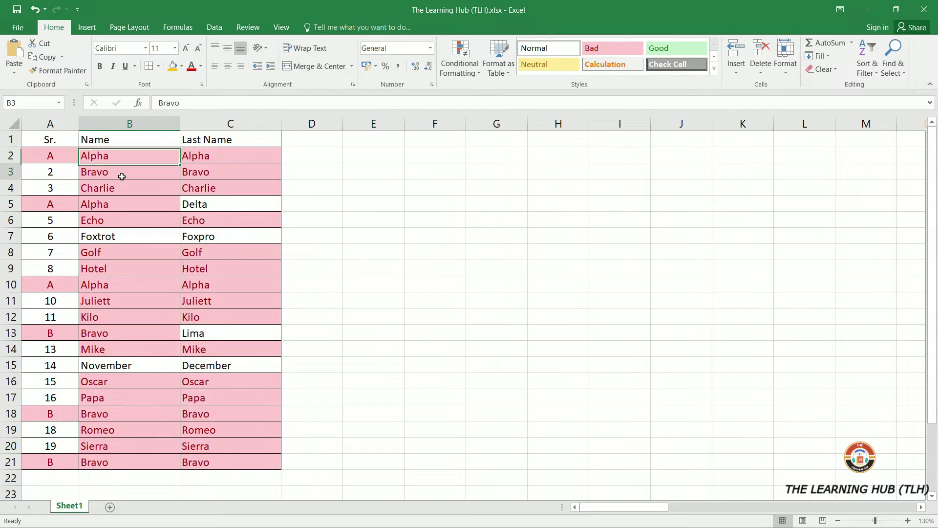
{"action": "left_click_drag", "start_coordinate": [122, 176], "coordinate": [201, 169]}
{"action": "left_click_drag", "start_coordinate": [147, 191], "coordinate": [208, 182]}
{"action": "left_click_drag", "start_coordinate": [116, 250], "coordinate": [193, 252]}
{"action": "left_click", "coordinate": [106, 285]}
{"action": "left_click_drag", "start_coordinate": [103, 269], "coordinate": [195, 268]}
{"action": "left_click_drag", "start_coordinate": [111, 398], "coordinate": [196, 397]}
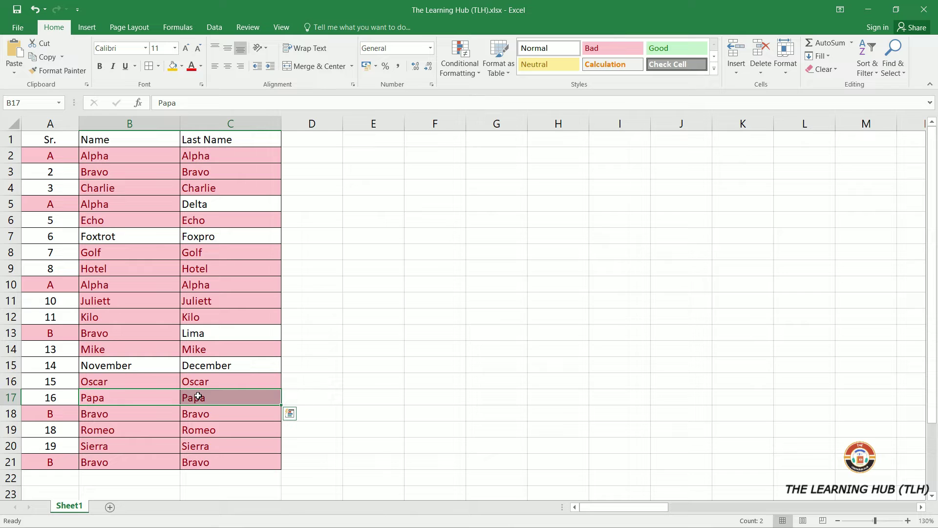
Select columns A to C and clear the conditional formatting rules from the entire sheet
{"action": "left_click", "coordinate": [290, 379]}
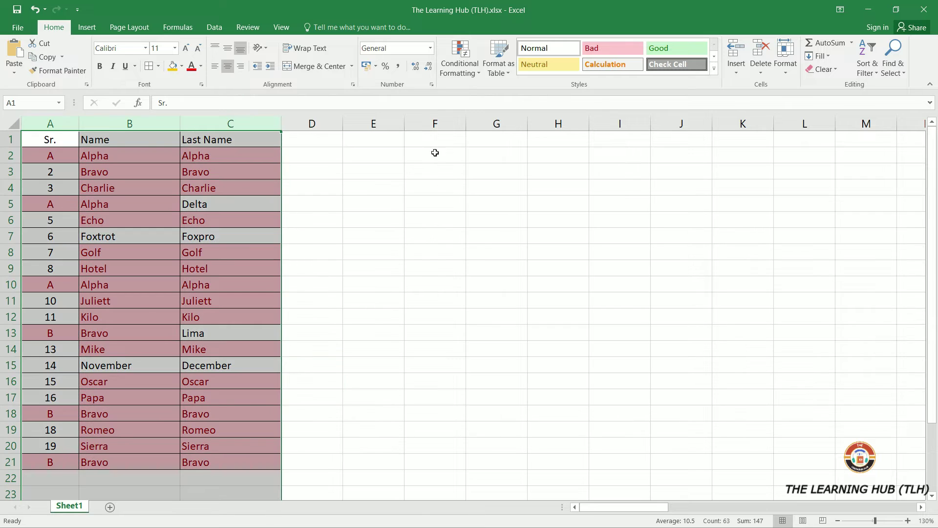
{"action": "left_click", "coordinate": [461, 72]}
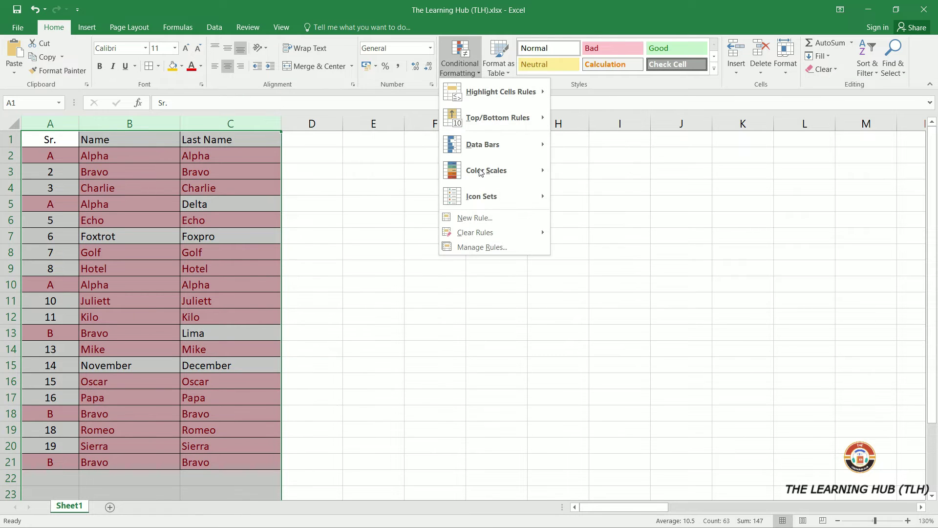
{"action": "mouse_move", "coordinate": [479, 238]}
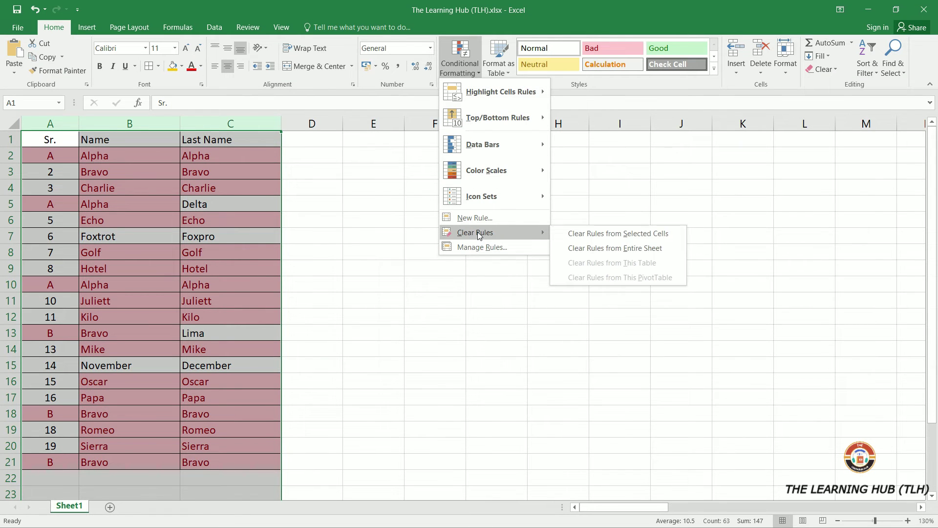
{"action": "left_click", "coordinate": [602, 247]}
{"action": "left_click", "coordinate": [488, 241]}
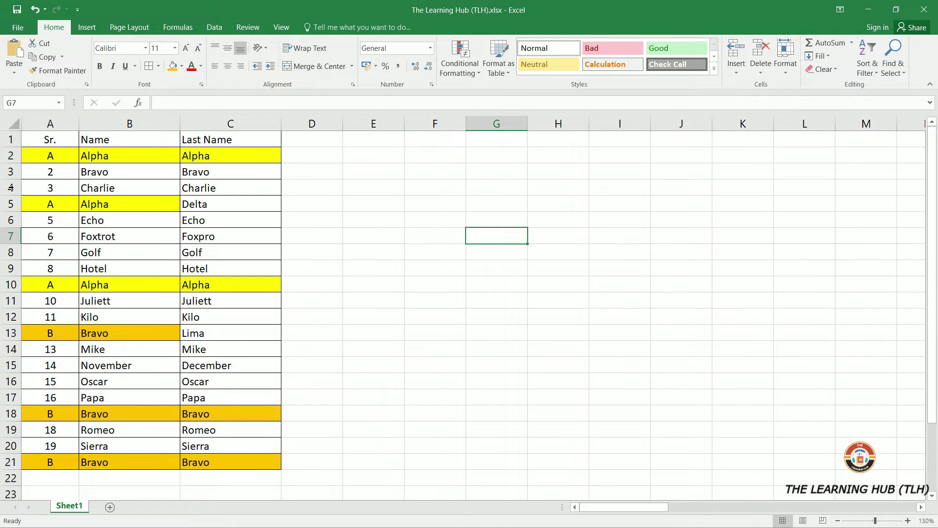
Remove duplicate values from the Sr. column only, continuing with the current selection and treating the first row as headers
{"action": "left_click", "coordinate": [33, 145]}
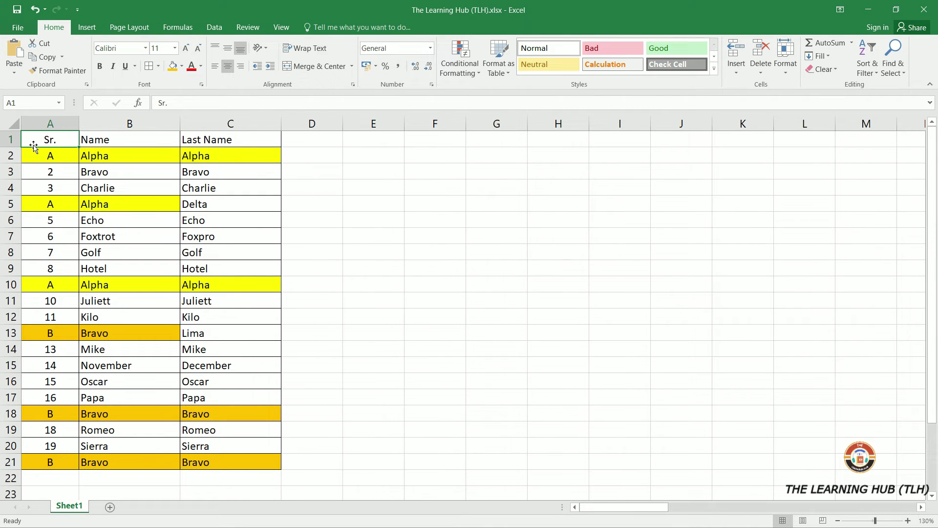
{"action": "left_click", "coordinate": [367, 331]}
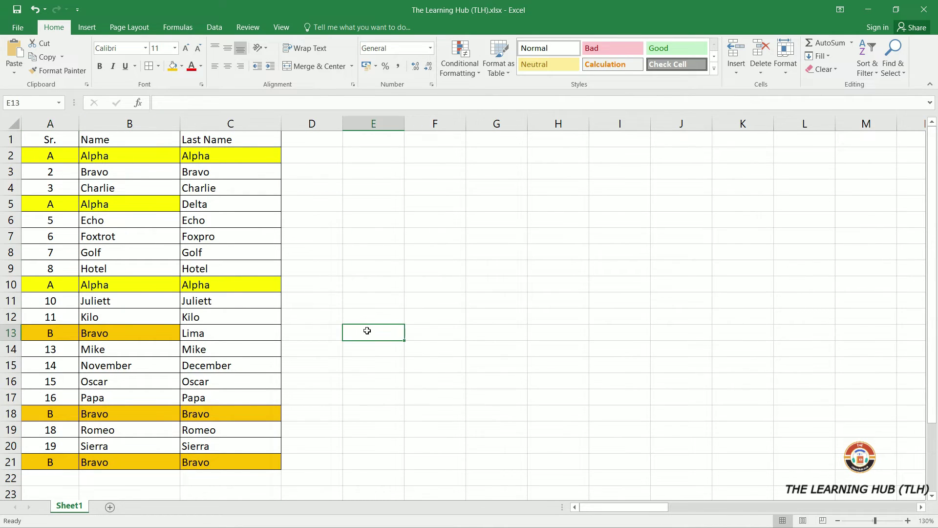
{"action": "left_click", "coordinate": [47, 122]}
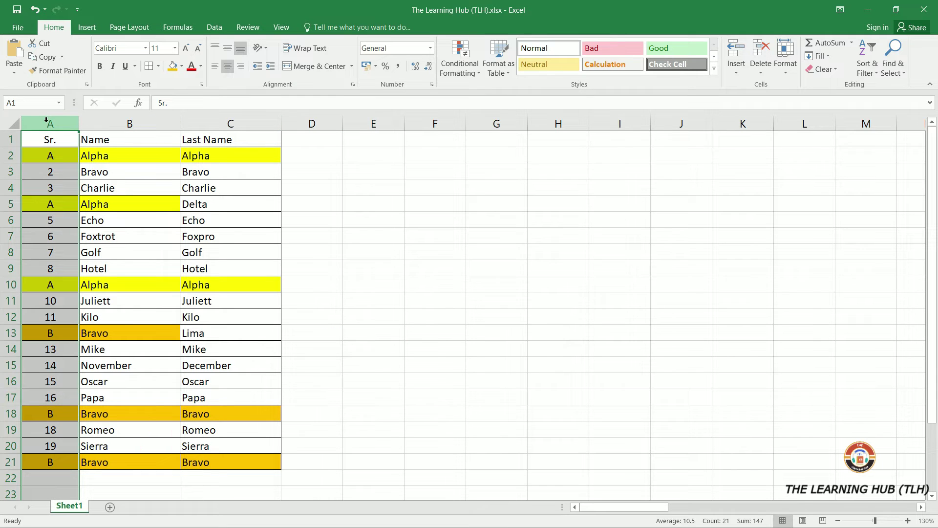
{"action": "left_click", "coordinate": [214, 28]}
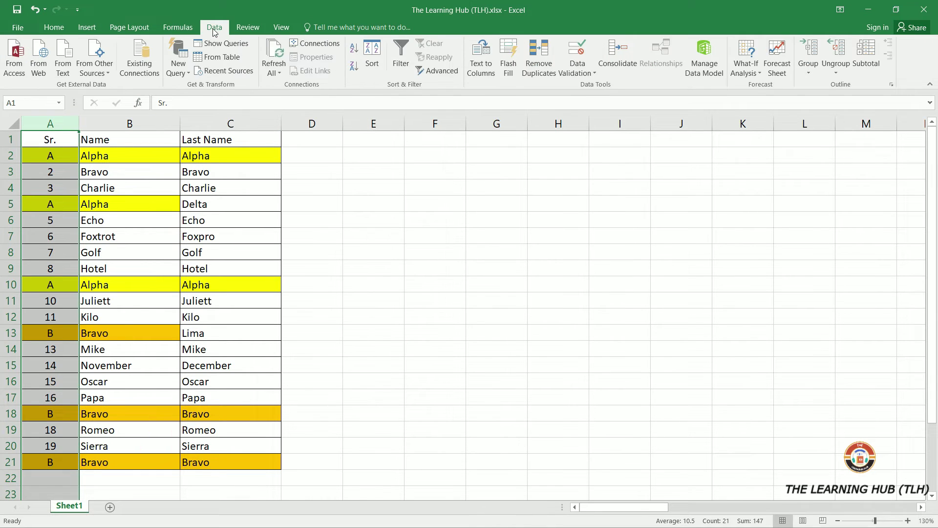
{"action": "left_click", "coordinate": [538, 72]}
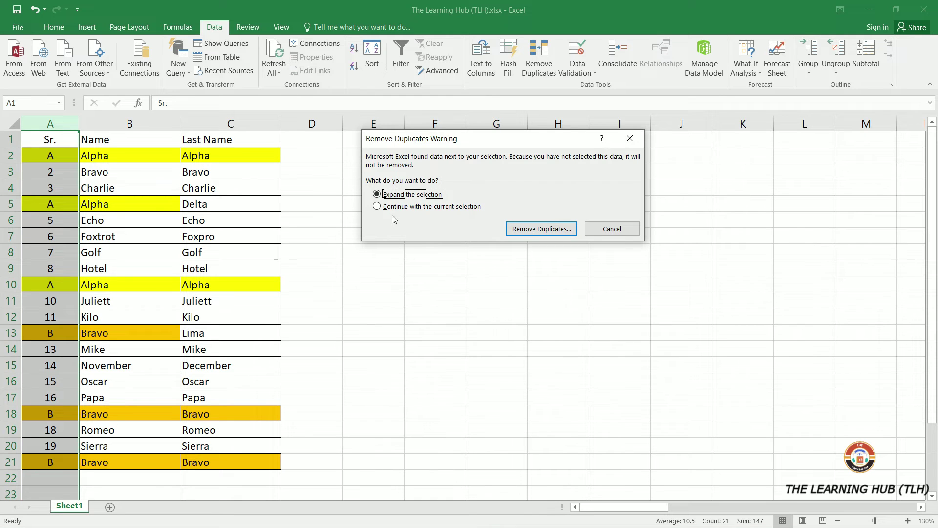
{"action": "left_click", "coordinate": [393, 206]}
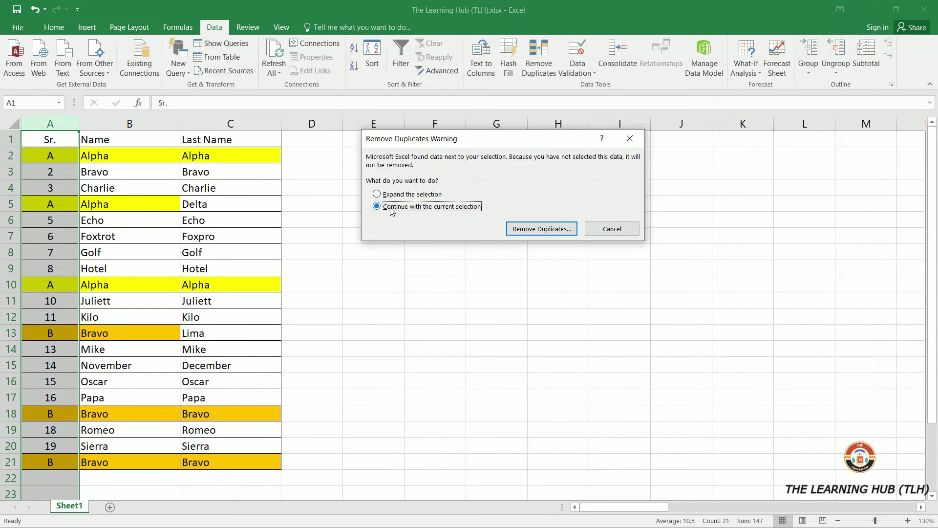
{"action": "left_click", "coordinate": [540, 229]}
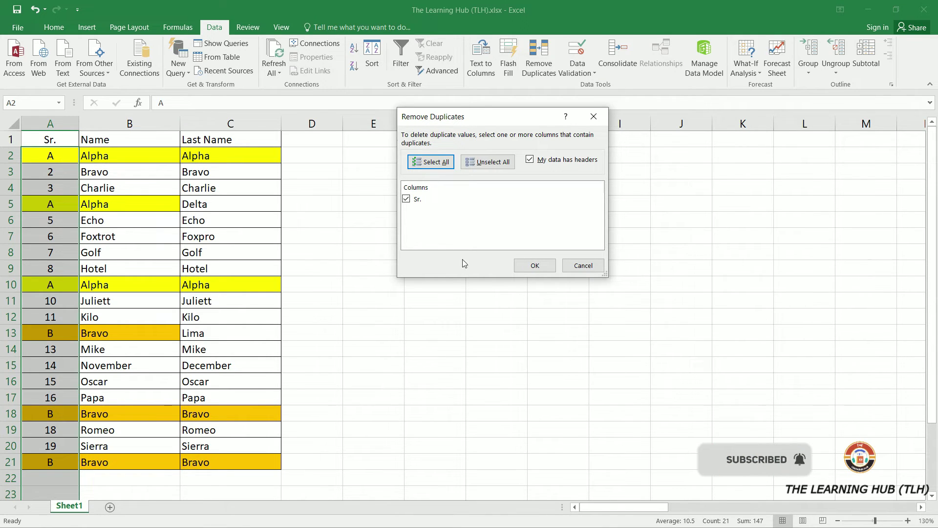
{"action": "left_click", "coordinate": [532, 266]}
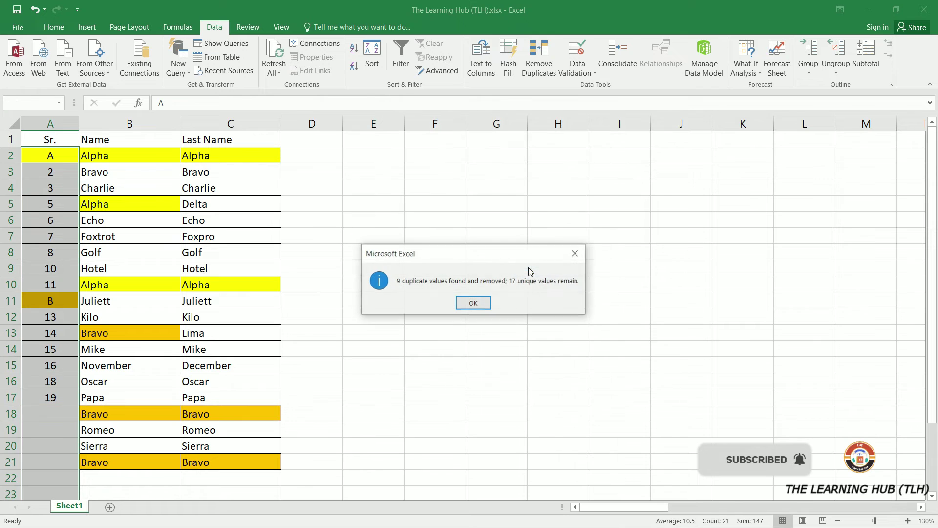
{"action": "left_click", "coordinate": [474, 303]}
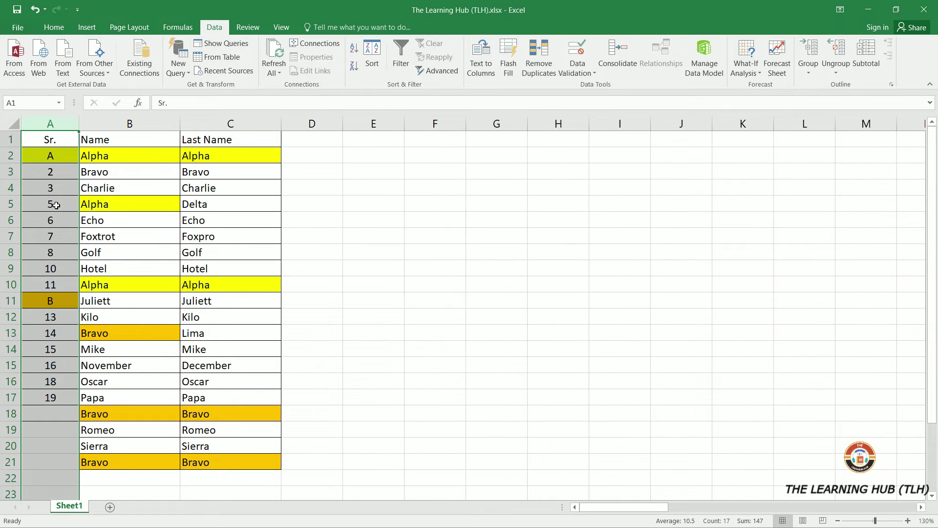
Check the remaining A and B entries in the Sr. column and undo the duplicate removal
{"action": "left_click", "coordinate": [67, 156]}
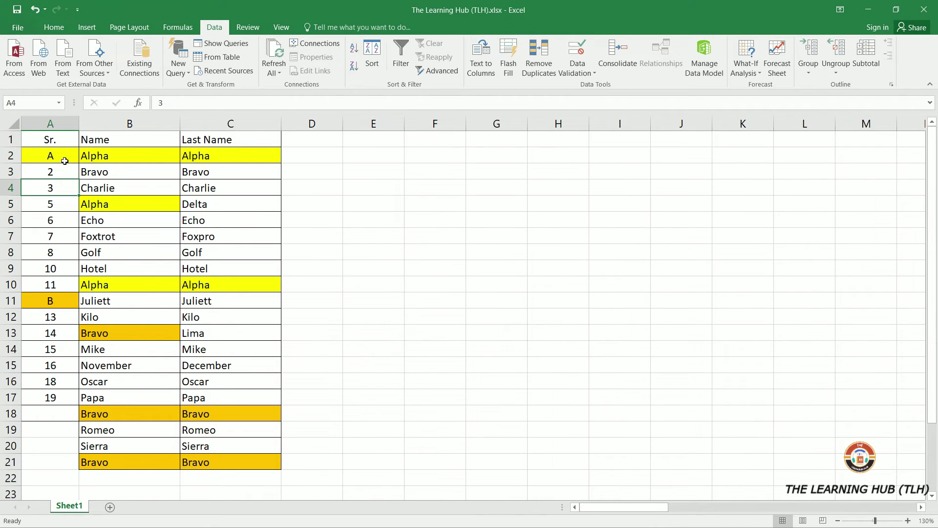
{"action": "left_click", "coordinate": [52, 299]}
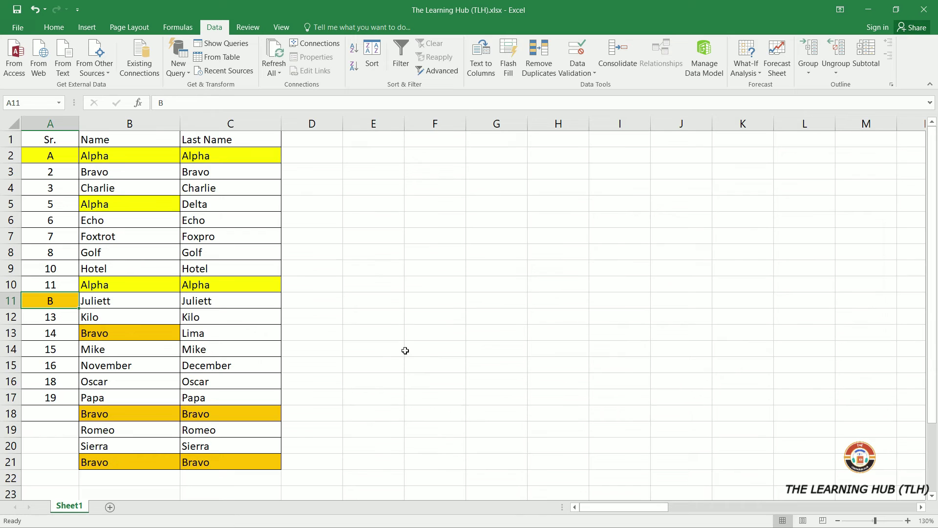
{"action": "scroll", "coordinate": [405, 349], "scroll_direction": "down", "scroll_amount": 1}
{"action": "key", "text": "ctrl+z"}
{"action": "left_click", "coordinate": [373, 387]}
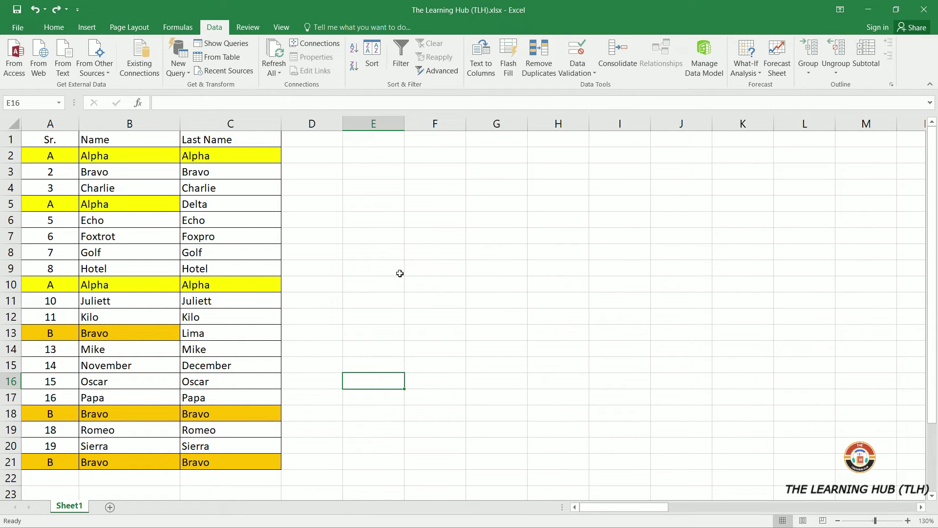
Examine the Sr. and Name pairs in the highlighted A and B rows 2, 5, 10, 13, 18 and 21
{"action": "left_click_drag", "start_coordinate": [46, 124], "coordinate": [107, 124]}
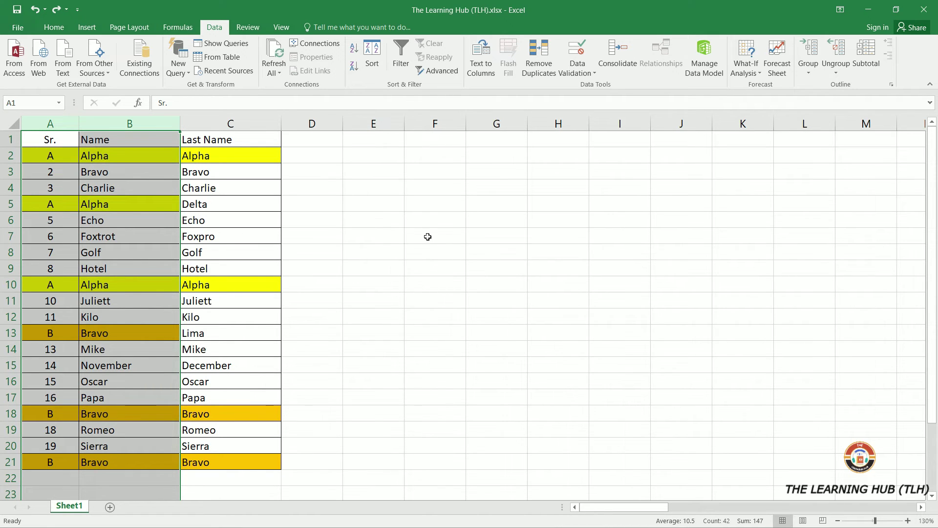
{"action": "left_click", "coordinate": [423, 268]}
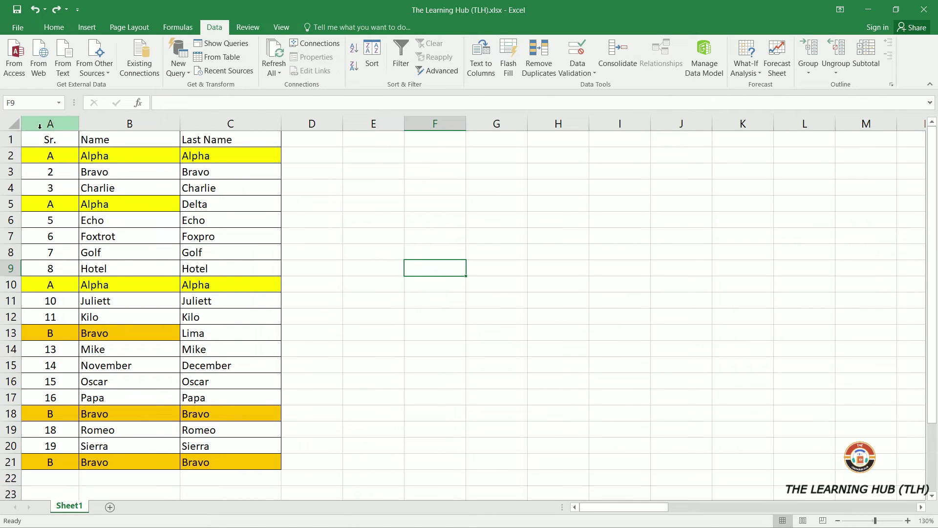
{"action": "left_click", "coordinate": [44, 156]}
{"action": "left_click", "coordinate": [71, 204]}
{"action": "left_click", "coordinate": [111, 204]}
{"action": "left_click", "coordinate": [52, 278]}
{"action": "scroll", "coordinate": [88, 277], "scroll_direction": "down", "scroll_amount": 2}
{"action": "left_click", "coordinate": [49, 236]}
{"action": "left_click", "coordinate": [94, 239]}
{"action": "key", "text": "Down"}
{"action": "left_click", "coordinate": [81, 315]}
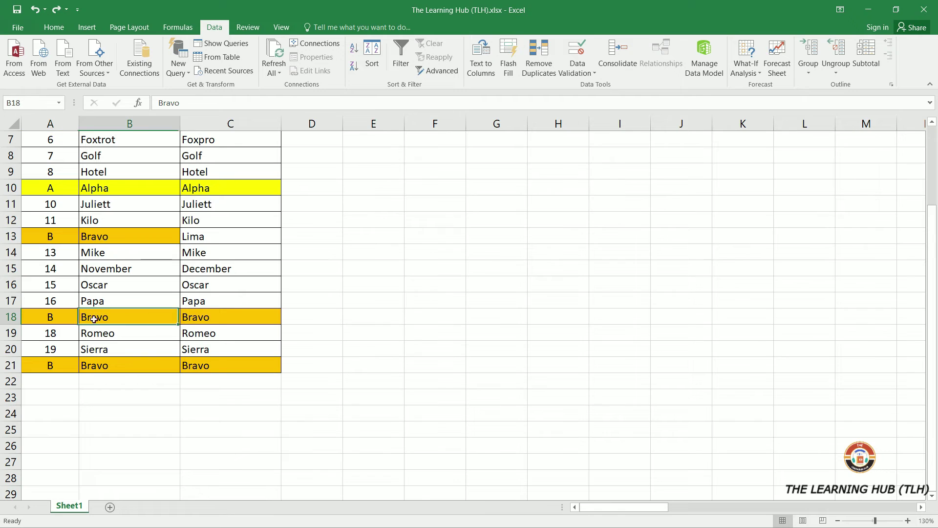
{"action": "left_click", "coordinate": [48, 366]}
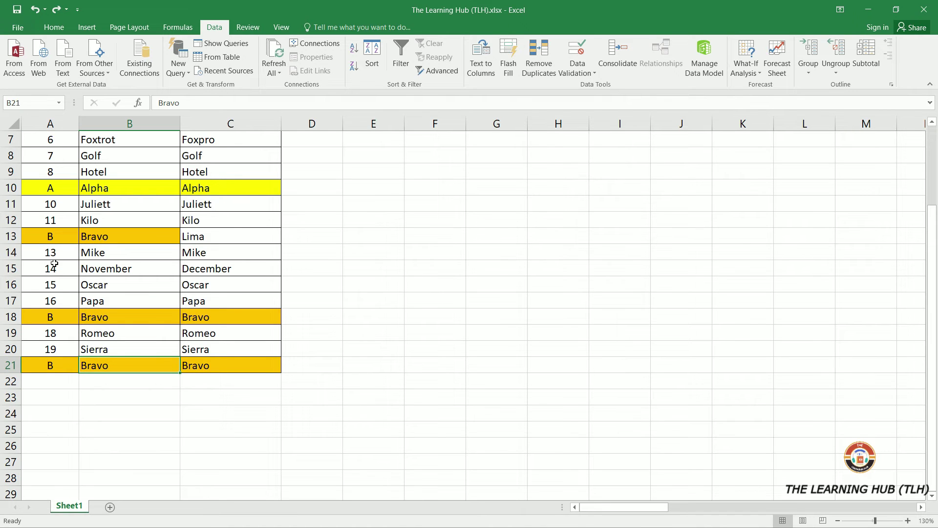
Replace the Sr. value of the November row, cell A15, with B
{"action": "left_click", "coordinate": [70, 270]}
{"action": "type", "text": "B"}
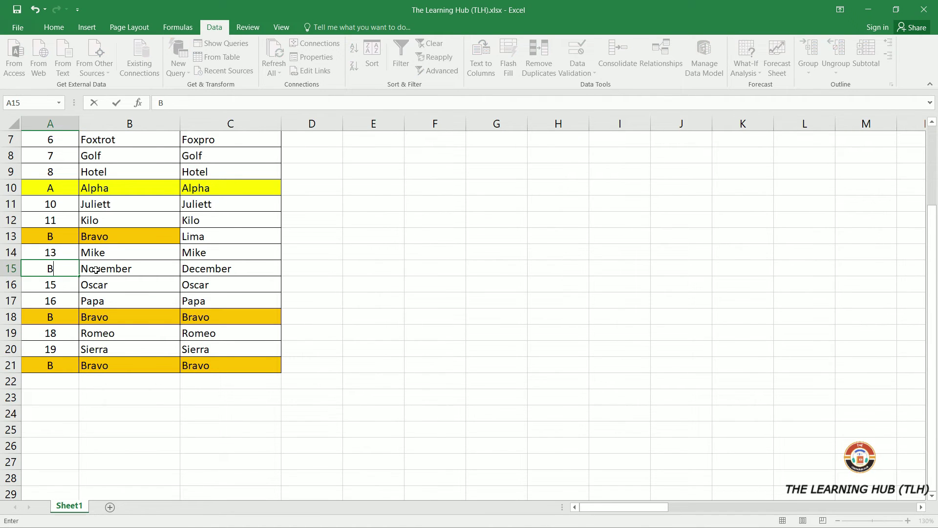
{"action": "key", "text": "Return"}
{"action": "left_click", "coordinate": [53, 268]}
{"action": "left_click_drag", "start_coordinate": [52, 269], "coordinate": [84, 268]}
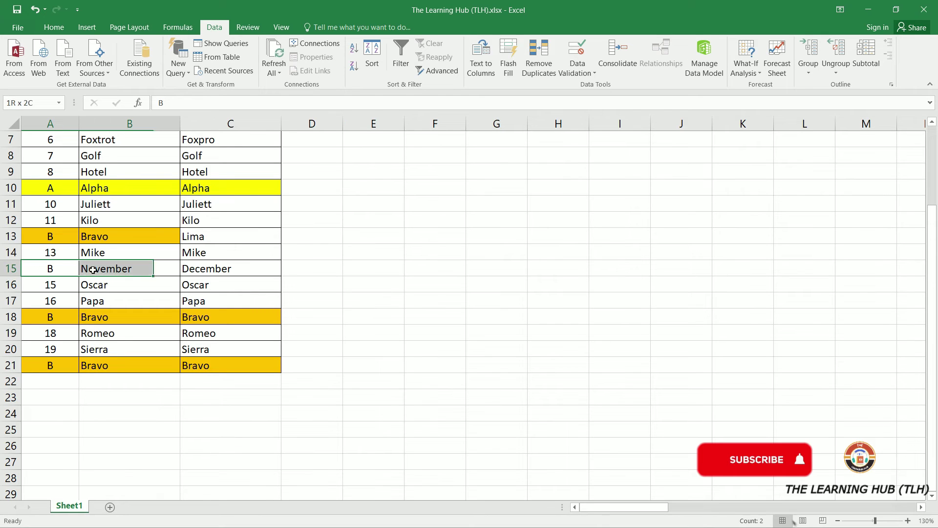
Fill cell A15 with the same orange colour as the other B cells
{"action": "left_click", "coordinate": [60, 269]}
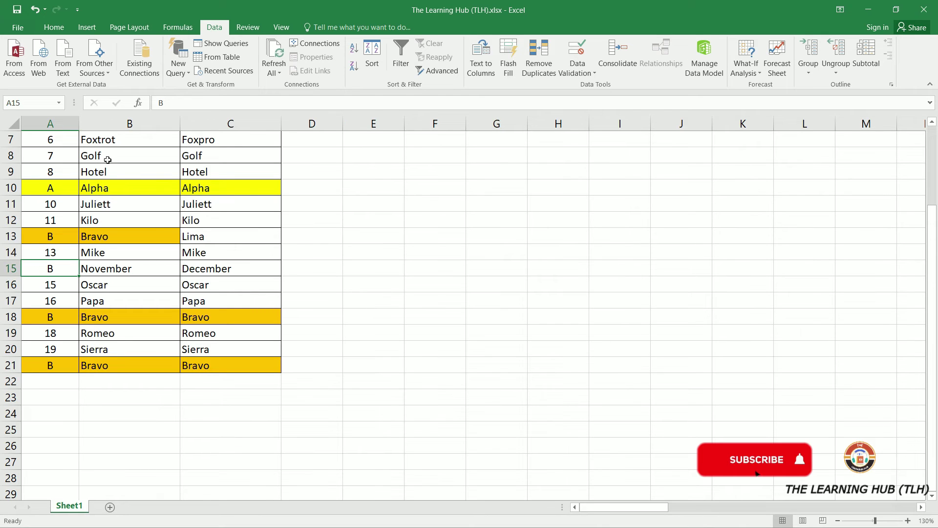
{"action": "left_click", "coordinate": [54, 27]}
{"action": "left_click", "coordinate": [172, 66]}
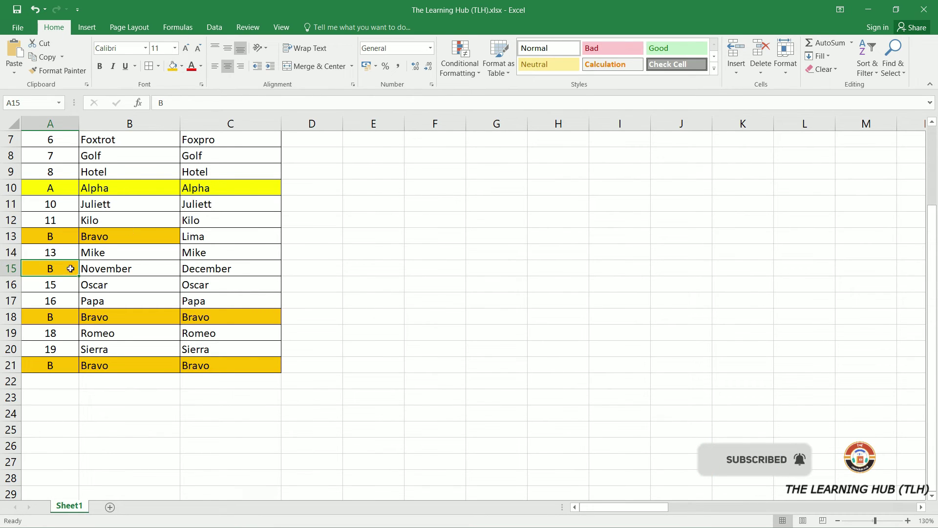
{"action": "left_click_drag", "start_coordinate": [67, 271], "coordinate": [115, 270]}
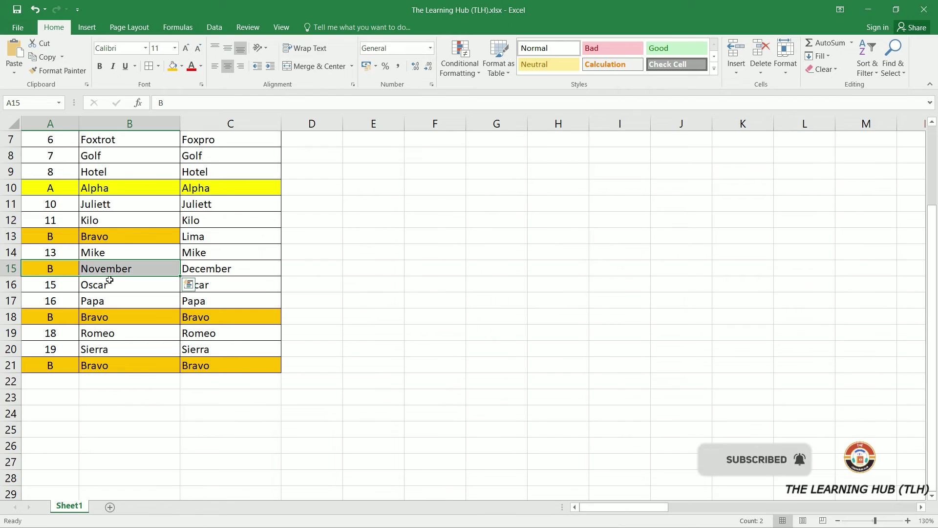
Remove duplicates from columns A and B, comparing both Sr. and Name with the first row as headers
{"action": "scroll", "coordinate": [109, 288], "scroll_direction": "up", "scroll_amount": 2}
{"action": "left_click_drag", "start_coordinate": [51, 124], "coordinate": [129, 123]}
{"action": "left_click", "coordinate": [214, 27]}
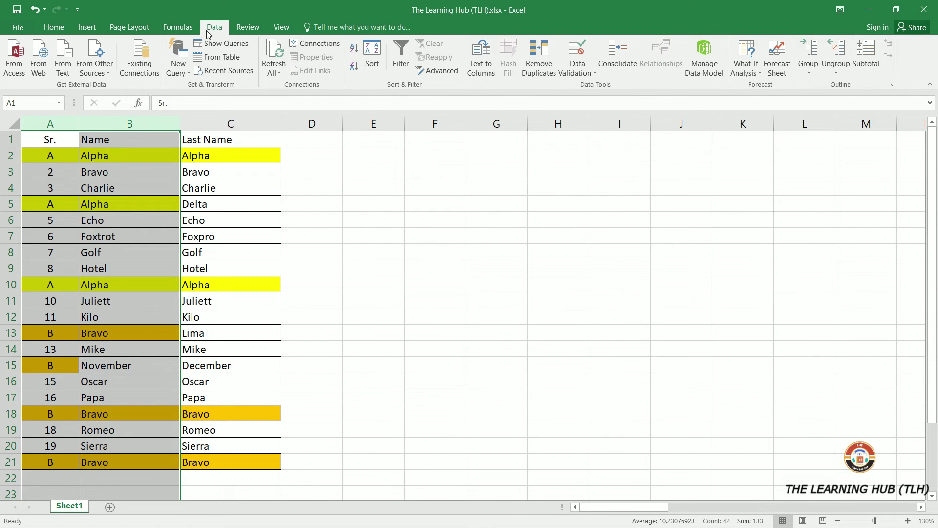
{"action": "left_click", "coordinate": [539, 59]}
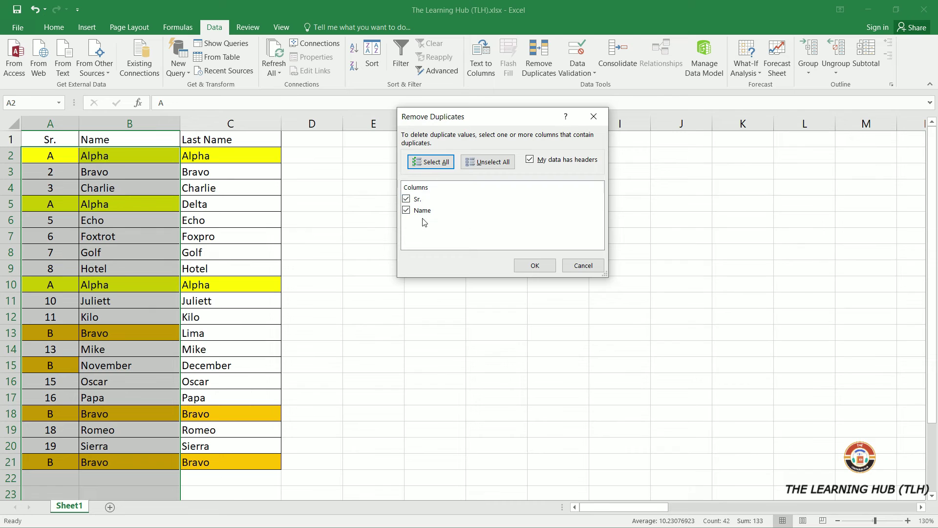
{"action": "left_click", "coordinate": [533, 266]}
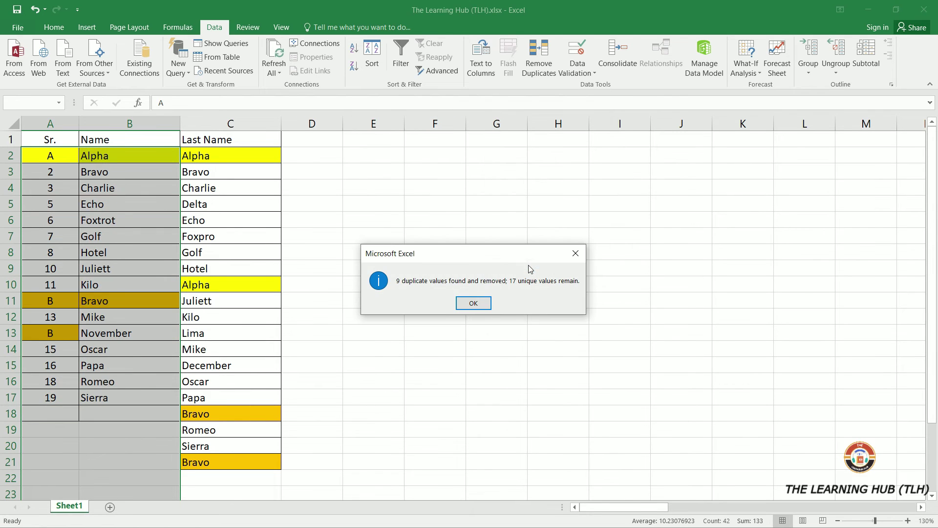
{"action": "left_click", "coordinate": [473, 301]}
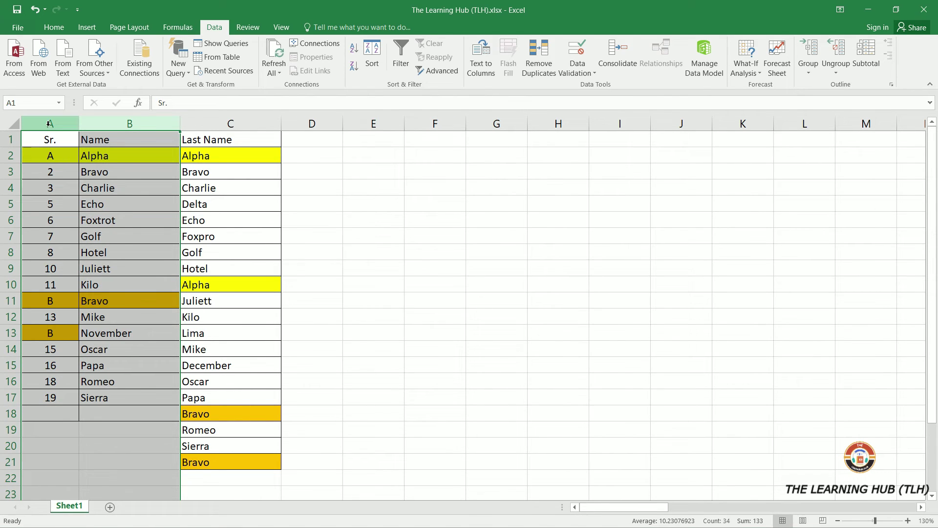
Check the remaining A and B pairs in rows 2, 11 and 13, and undo the two-column duplicate removal
{"action": "left_click", "coordinate": [46, 157]}
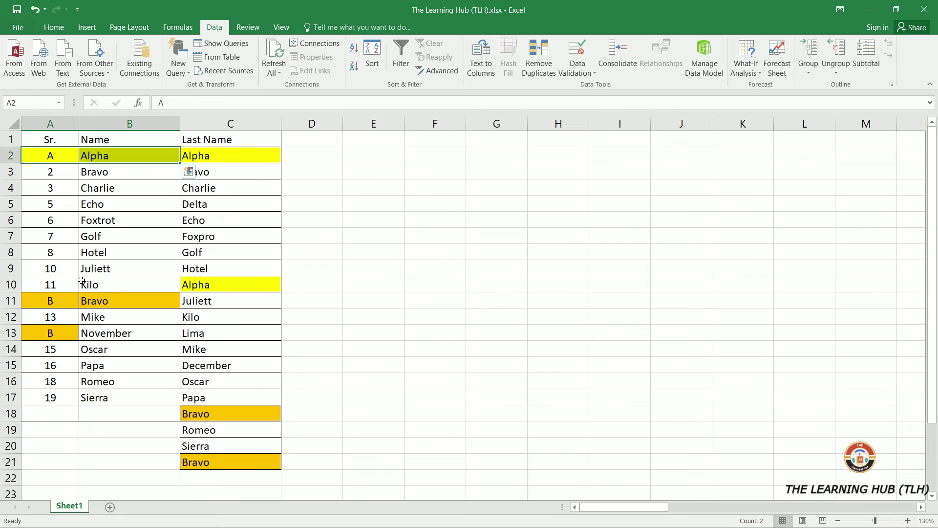
{"action": "left_click_drag", "start_coordinate": [58, 299], "coordinate": [98, 298]}
{"action": "left_click", "coordinate": [50, 333]}
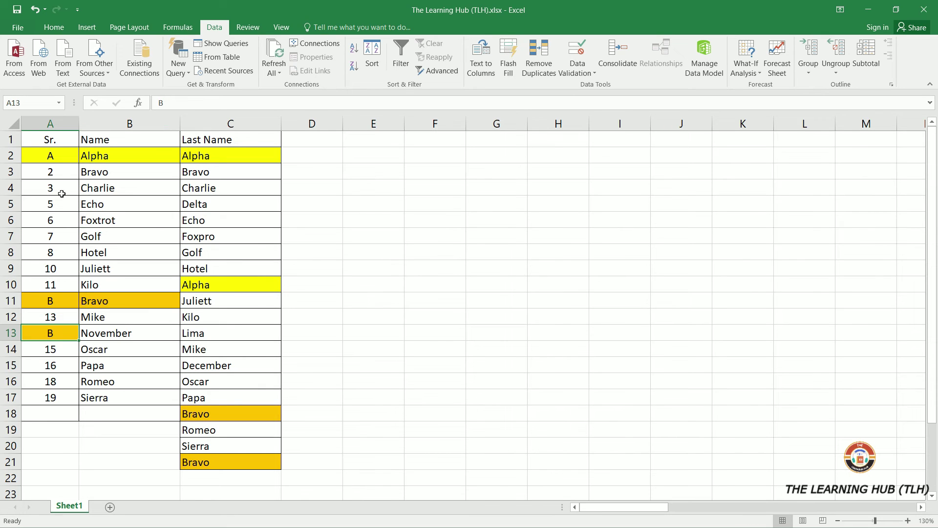
{"action": "left_click", "coordinate": [54, 121]}
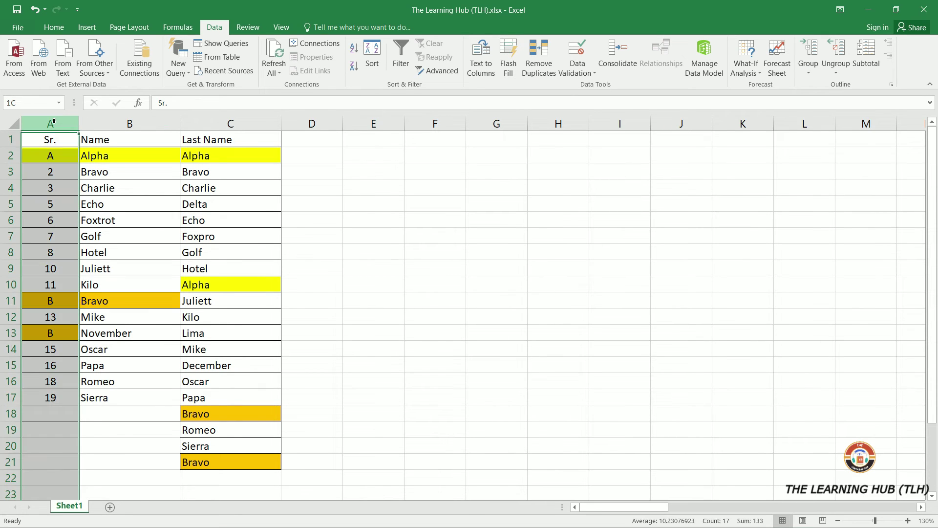
{"action": "left_click", "coordinate": [112, 329]}
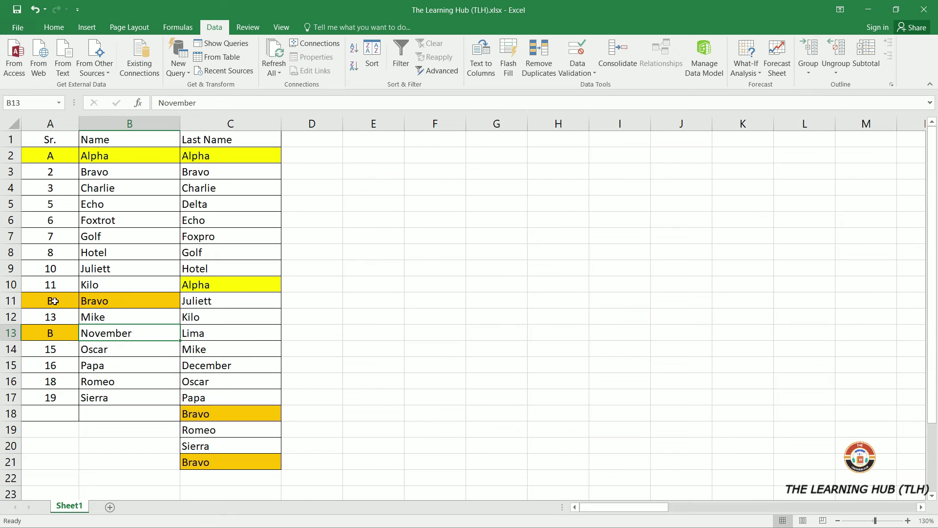
{"action": "left_click_drag", "start_coordinate": [55, 300], "coordinate": [90, 300]}
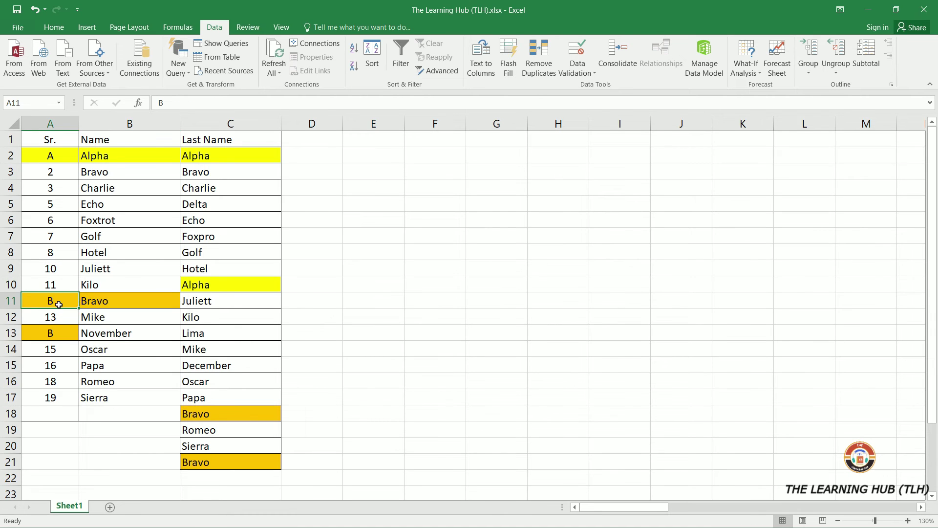
{"action": "key", "text": "ctrl+z"}
{"action": "left_click", "coordinate": [348, 364]}
Compare the Sr. and Name pairs in the highlighted rows 13, 18, 21, 15 and 2
{"action": "left_click_drag", "start_coordinate": [49, 333], "coordinate": [113, 332]}
{"action": "left_click_drag", "start_coordinate": [64, 413], "coordinate": [139, 416]}
{"action": "left_click_drag", "start_coordinate": [69, 465], "coordinate": [127, 467]}
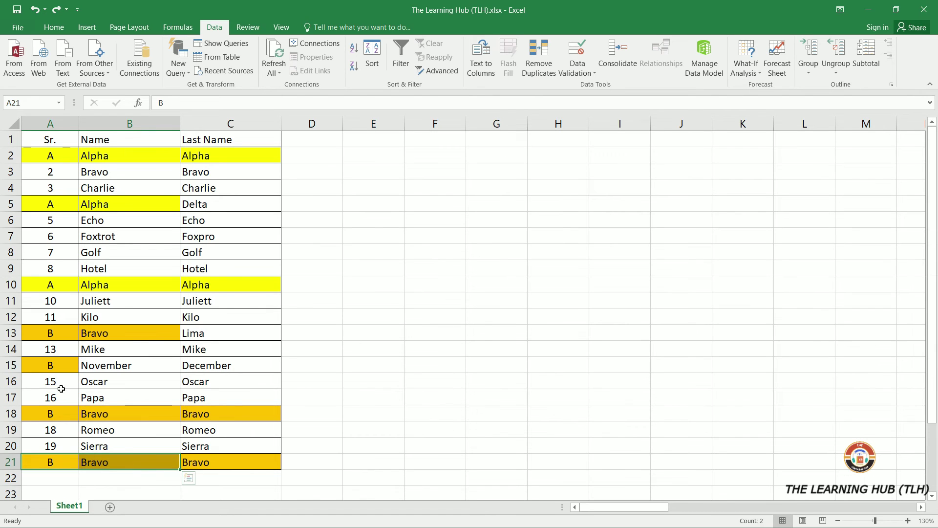
{"action": "left_click", "coordinate": [49, 364]}
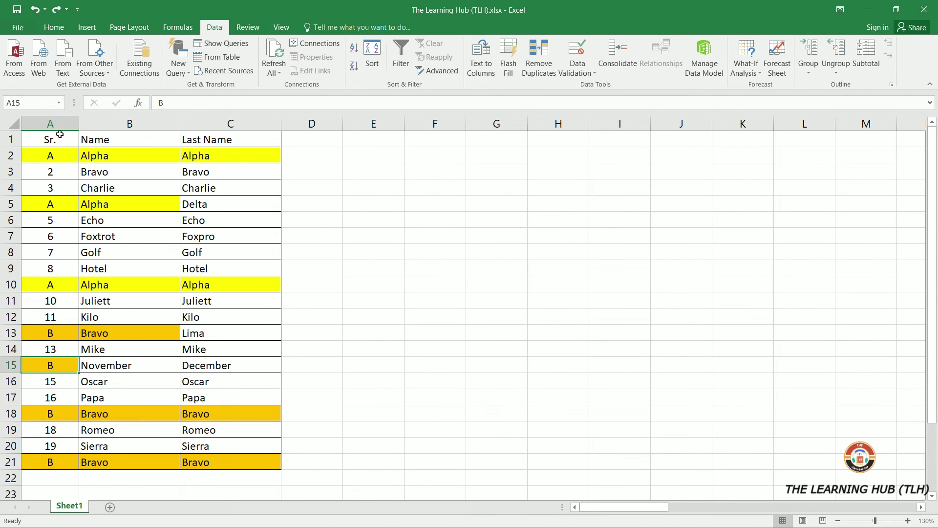
{"action": "left_click", "coordinate": [51, 157]}
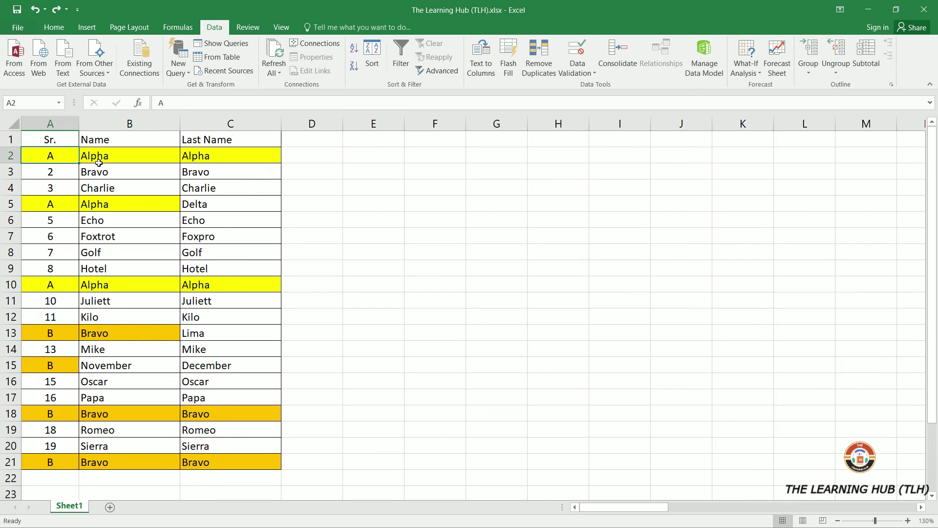
{"action": "left_click", "coordinate": [97, 164]}
Remove duplicates from columns A to C, comparing Sr., Name and Last Name with the first row as headers
{"action": "left_click_drag", "start_coordinate": [57, 124], "coordinate": [231, 124]}
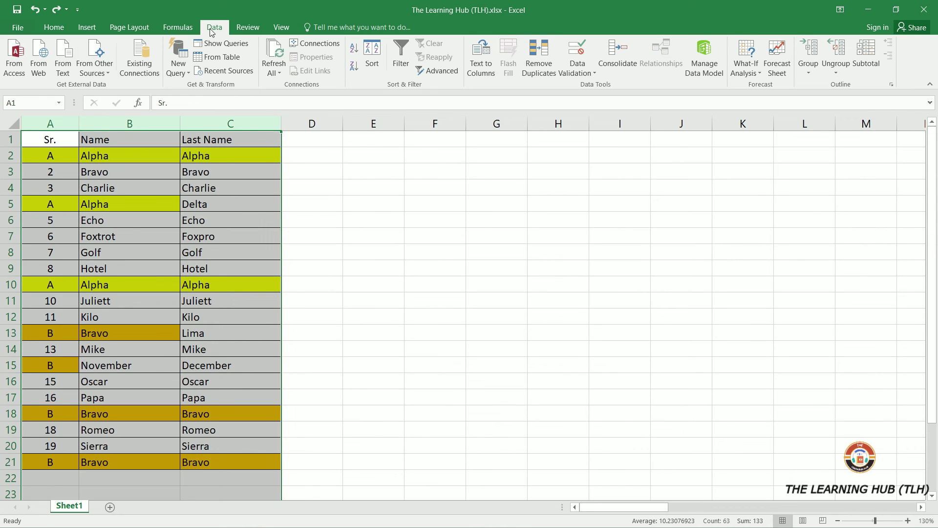
{"action": "left_click", "coordinate": [540, 70]}
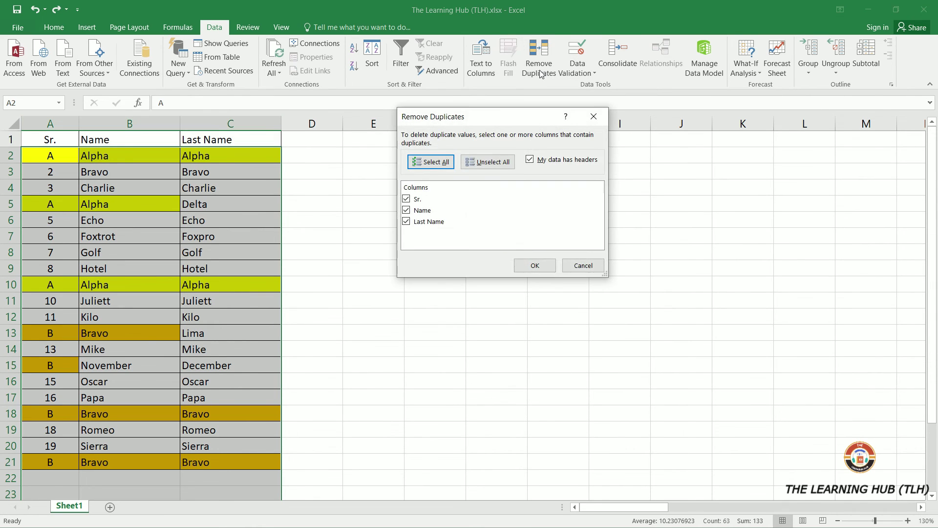
{"action": "left_click", "coordinate": [535, 265]}
{"action": "left_click", "coordinate": [476, 307]}
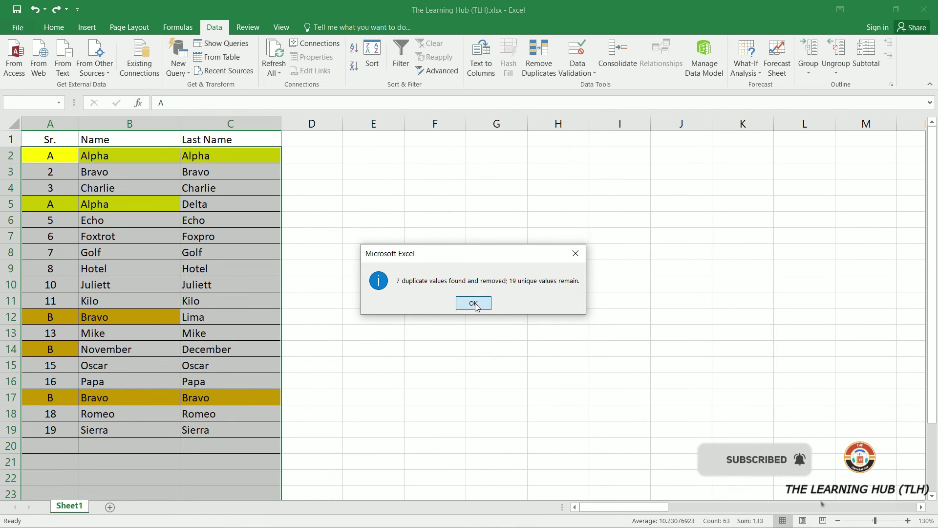
{"action": "left_click", "coordinate": [477, 377]}
Check the remaining rows and the three compared column headers, and undo the three-column duplicate removal
{"action": "left_click_drag", "start_coordinate": [44, 140], "coordinate": [218, 435]}
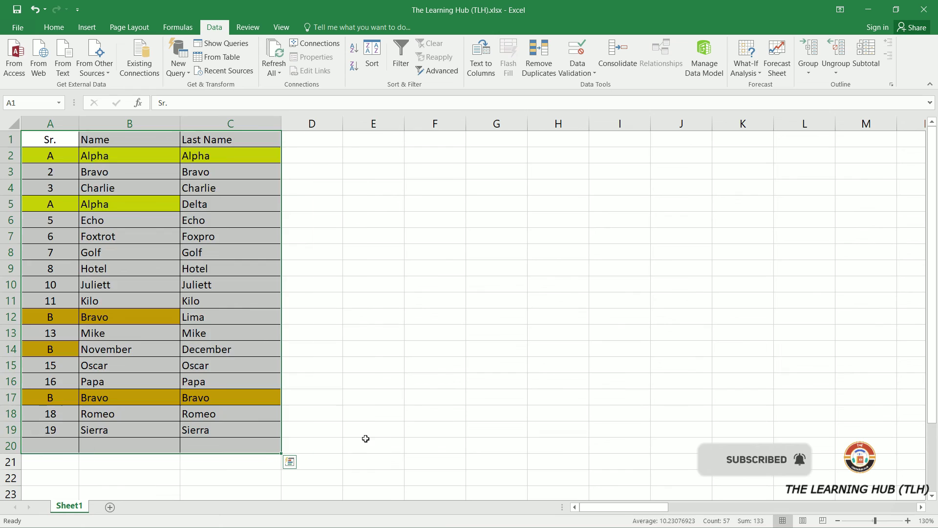
{"action": "left_click", "coordinate": [365, 441]}
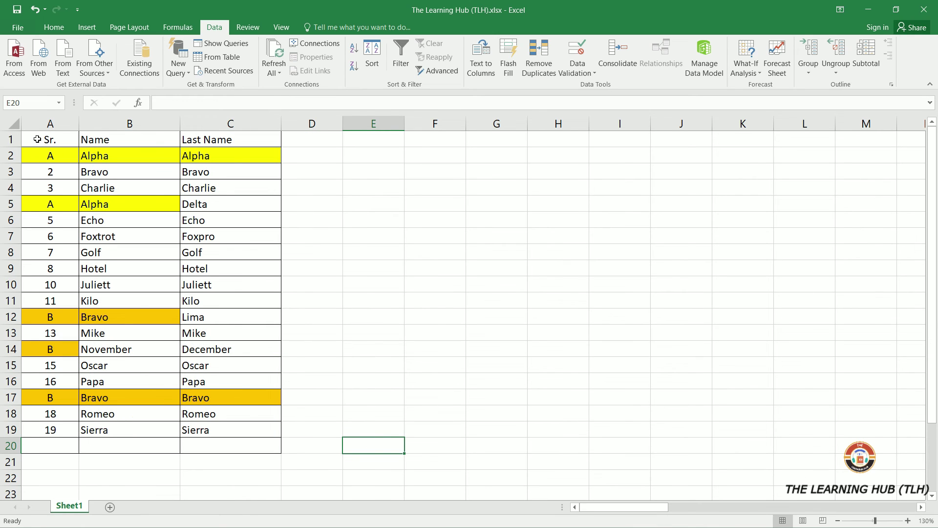
{"action": "left_click_drag", "start_coordinate": [37, 139], "coordinate": [216, 140]}
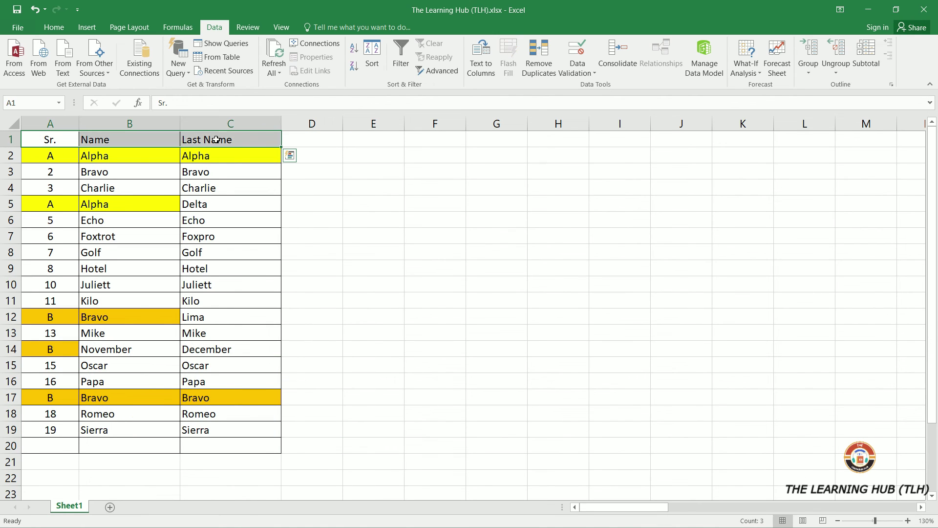
{"action": "left_click", "coordinate": [44, 266]}
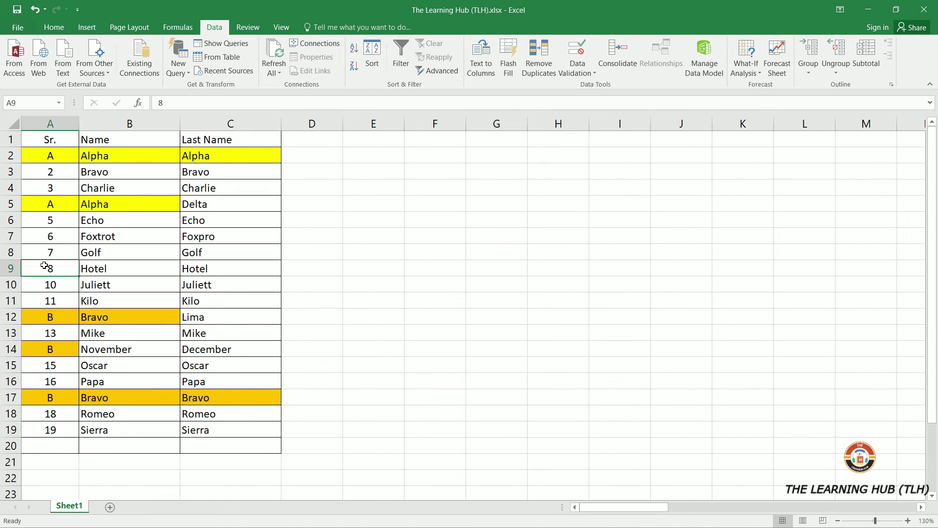
{"action": "key", "text": "ctrl+z"}
{"action": "left_click", "coordinate": [498, 413]}
Compare the Sr., Name and Last Name values across the fully highlighted rows 2, 10, 18 and 21
{"action": "left_click_drag", "start_coordinate": [65, 160], "coordinate": [203, 156]}
{"action": "left_click_drag", "start_coordinate": [46, 284], "coordinate": [206, 284]}
{"action": "left_click_drag", "start_coordinate": [46, 414], "coordinate": [206, 414]}
{"action": "left_click_drag", "start_coordinate": [43, 464], "coordinate": [205, 461]}
{"action": "left_click", "coordinate": [15, 156]}
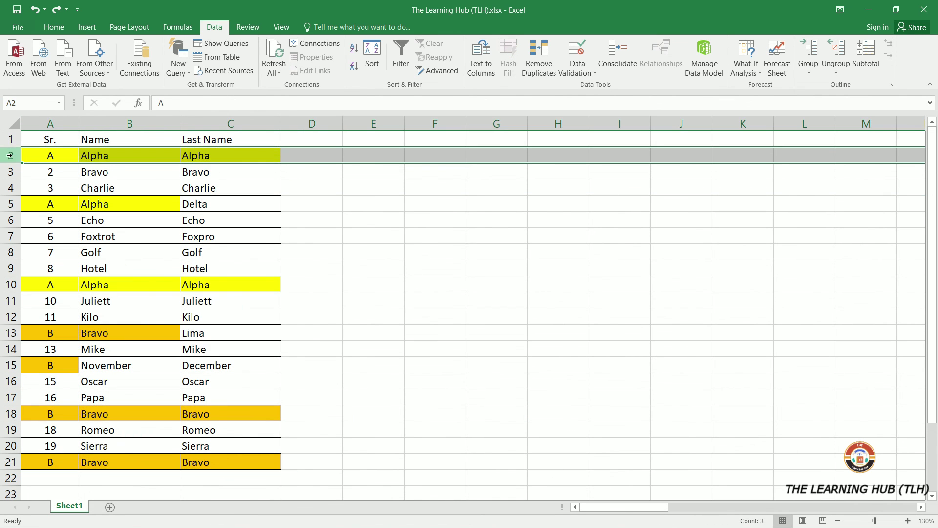
{"action": "left_click", "coordinate": [11, 284]}
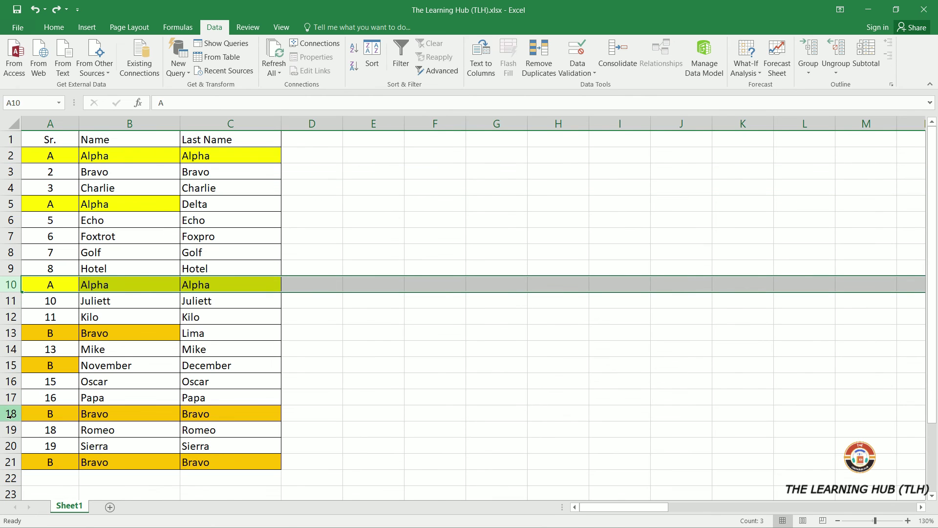
{"action": "left_click", "coordinate": [10, 414]}
{"action": "left_click", "coordinate": [10, 462]}
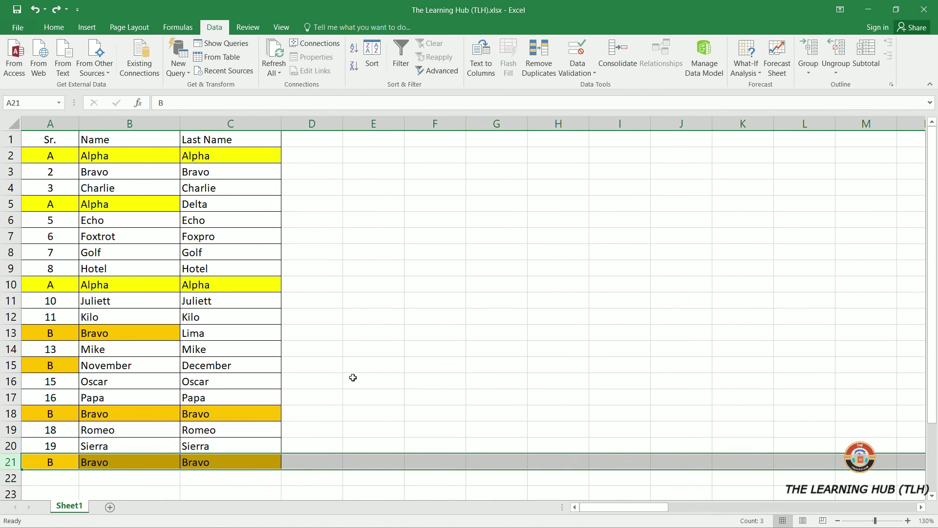
{"action": "left_click", "coordinate": [136, 206]}
{"action": "left_click", "coordinate": [69, 124]}
{"action": "left_click", "coordinate": [56, 141]}
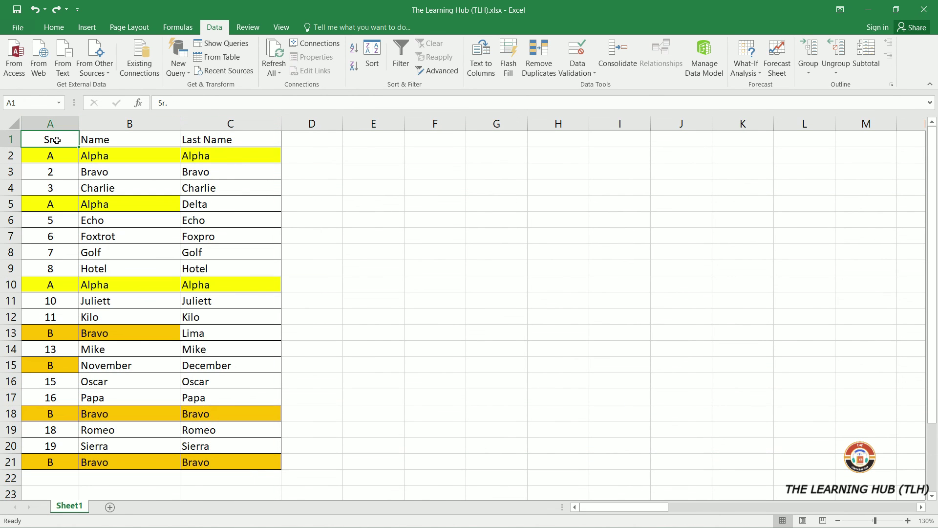